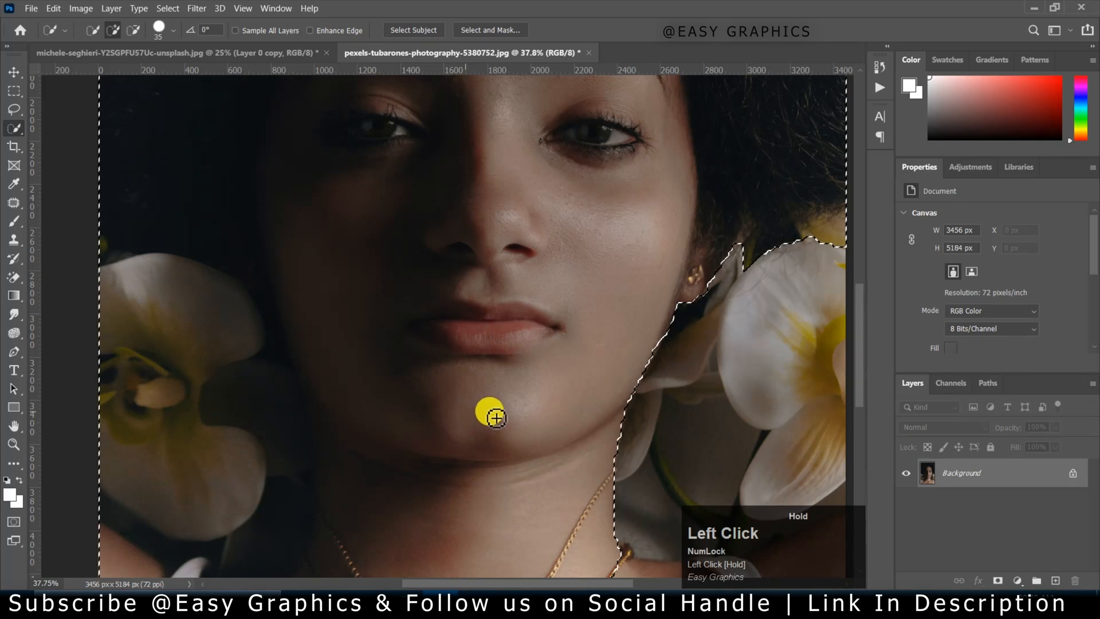
Undo the overflowing selections, reduce the Quick Selection brush to 20 px and extend the face selection over the lit cheek beside the mouth
{"action": "key", "text": "ctrl+z"}
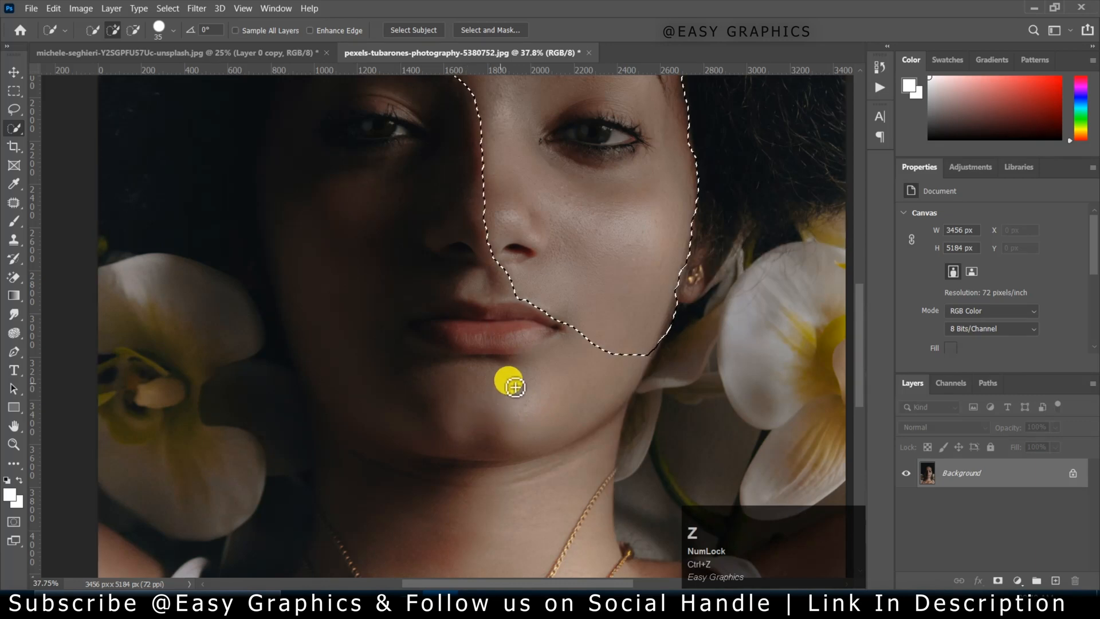
{"action": "key", "text": "bracketleft"}
{"action": "key", "text": "bracketleft"}
{"action": "key", "text": "bracketleft"}
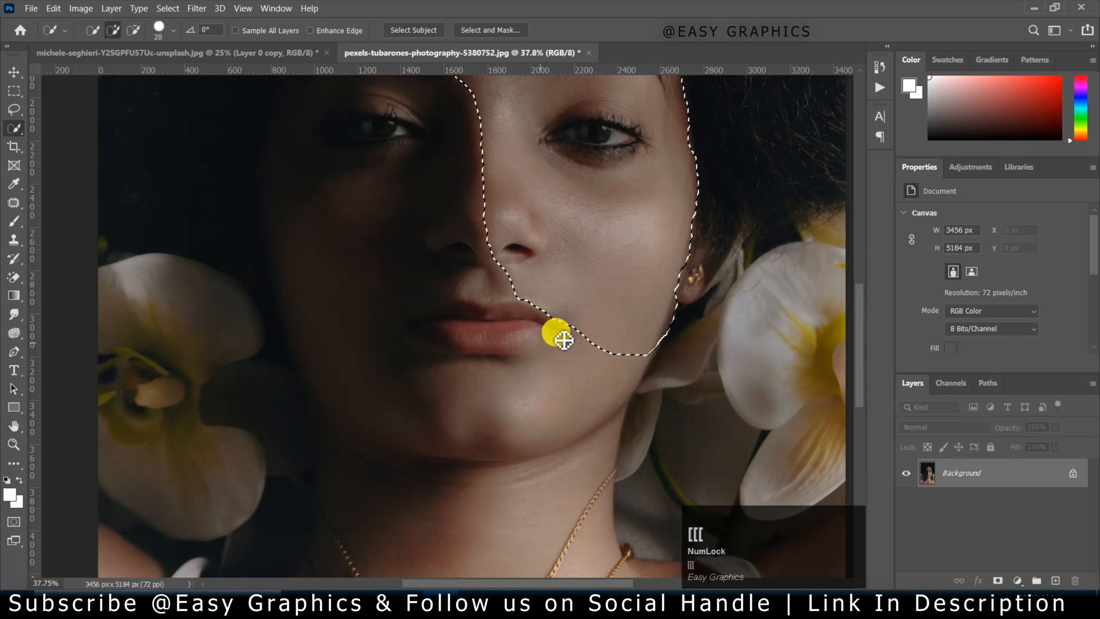
{"action": "mouse_move", "coordinate": [540, 348]}
{"action": "left_mouse_down"}
{"action": "mouse_move", "coordinate": [533, 377]}
{"action": "mouse_move", "coordinate": [491, 321]}
{"action": "mouse_move", "coordinate": [471, 368]}
{"action": "mouse_move", "coordinate": [485, 409]}
{"action": "left_mouse_up"}
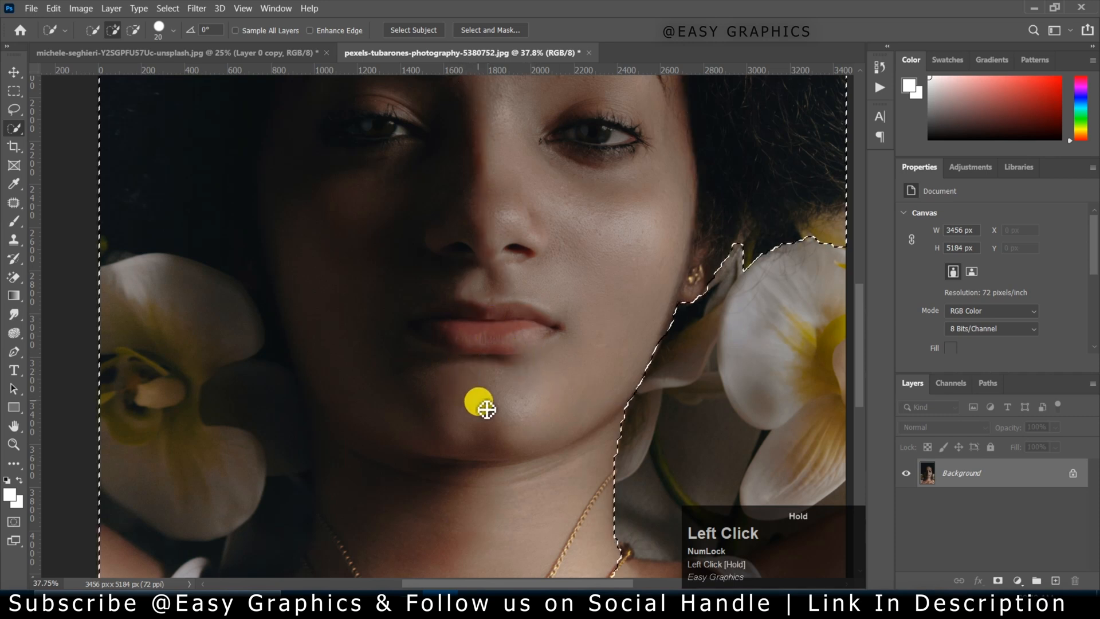
{"action": "key", "text": "ctrl+z"}
{"action": "mouse_move", "coordinate": [501, 395]}
{"action": "left_mouse_down"}
{"action": "mouse_move", "coordinate": [501, 425]}
{"action": "mouse_move", "coordinate": [535, 414]}
{"action": "left_mouse_up"}
{"action": "key", "text": "ctrl+z"}
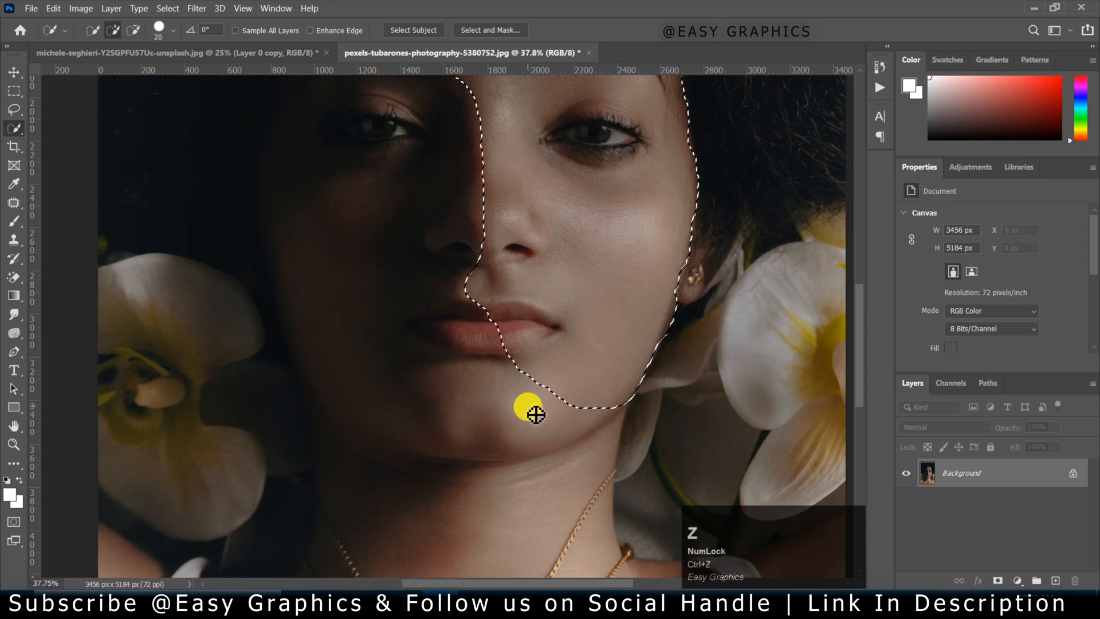
Add the chin, the shadowed cheek and the rest of the face to the selection with the Lasso tool
{"action": "left_click", "coordinate": [14, 109]}
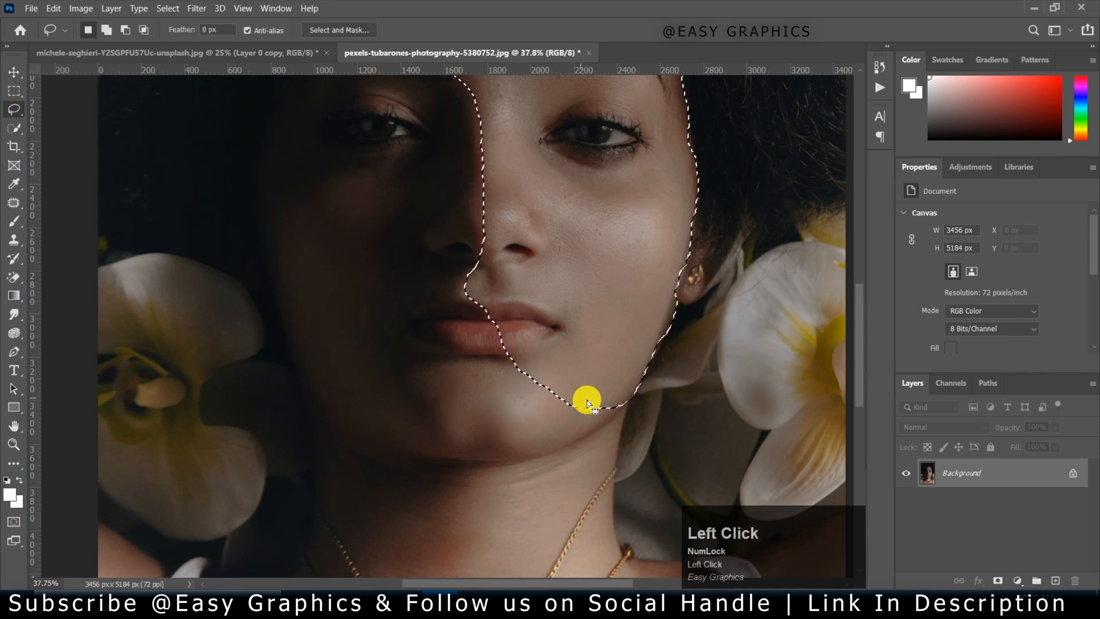
{"action": "key", "text": "shift"}
{"action": "mouse_move", "coordinate": [624, 405]}
{"action": "left_mouse_down"}
{"action": "mouse_move", "coordinate": [526, 450]}
{"action": "mouse_move", "coordinate": [459, 457]}
{"action": "mouse_move", "coordinate": [363, 417]}
{"action": "mouse_move", "coordinate": [304, 333]}
{"action": "mouse_move", "coordinate": [301, 278]}
{"action": "mouse_move", "coordinate": [356, 185]}
{"action": "mouse_move", "coordinate": [453, 170]}
{"action": "mouse_move", "coordinate": [510, 189]}
{"action": "left_mouse_up"}
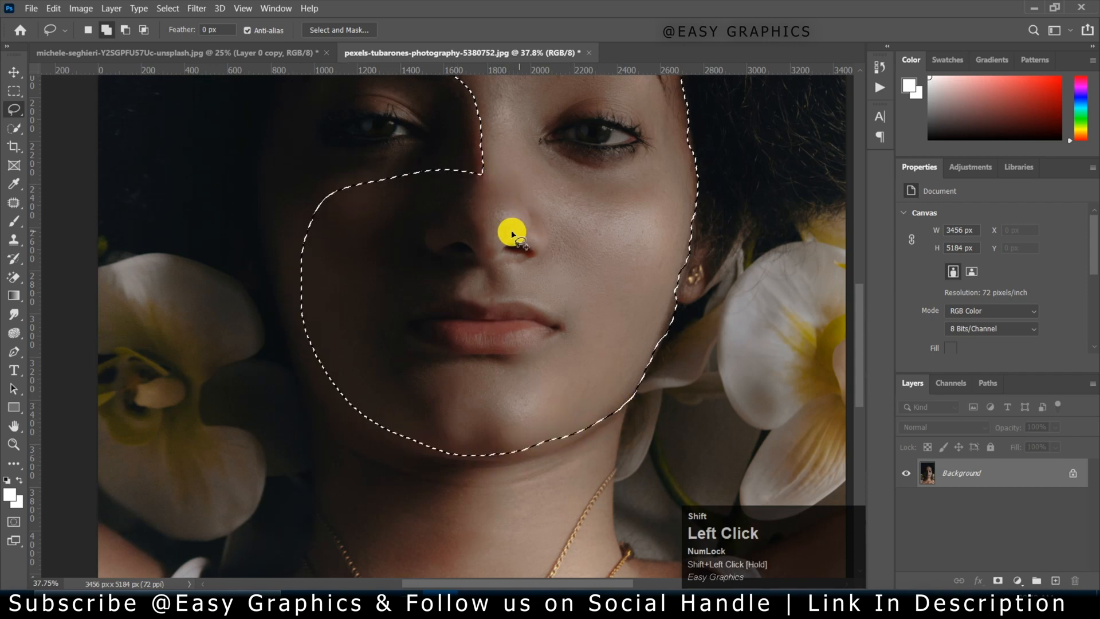
{"action": "left_click_drag", "start_coordinate": [405, 250], "coordinate": [527, 472]}
{"action": "mouse_move", "coordinate": [645, 119]}
{"action": "left_mouse_down"}
{"action": "mouse_move", "coordinate": [549, 118]}
{"action": "mouse_move", "coordinate": [495, 130]}
{"action": "mouse_move", "coordinate": [414, 237]}
{"action": "mouse_move", "coordinate": [386, 338]}
{"action": "mouse_move", "coordinate": [386, 466]}
{"action": "mouse_move", "coordinate": [417, 518]}
{"action": "mouse_move", "coordinate": [467, 547]}
{"action": "left_mouse_up"}
Extend the lasso selection along the top of the forehead toward the lit-side hairline
{"action": "mouse_move", "coordinate": [491, 343]}
{"action": "left_mouse_down"}
{"action": "mouse_move", "coordinate": [584, 443]}
{"action": "mouse_move", "coordinate": [629, 423]}
{"action": "left_mouse_up"}
{"action": "key", "text": "space"}
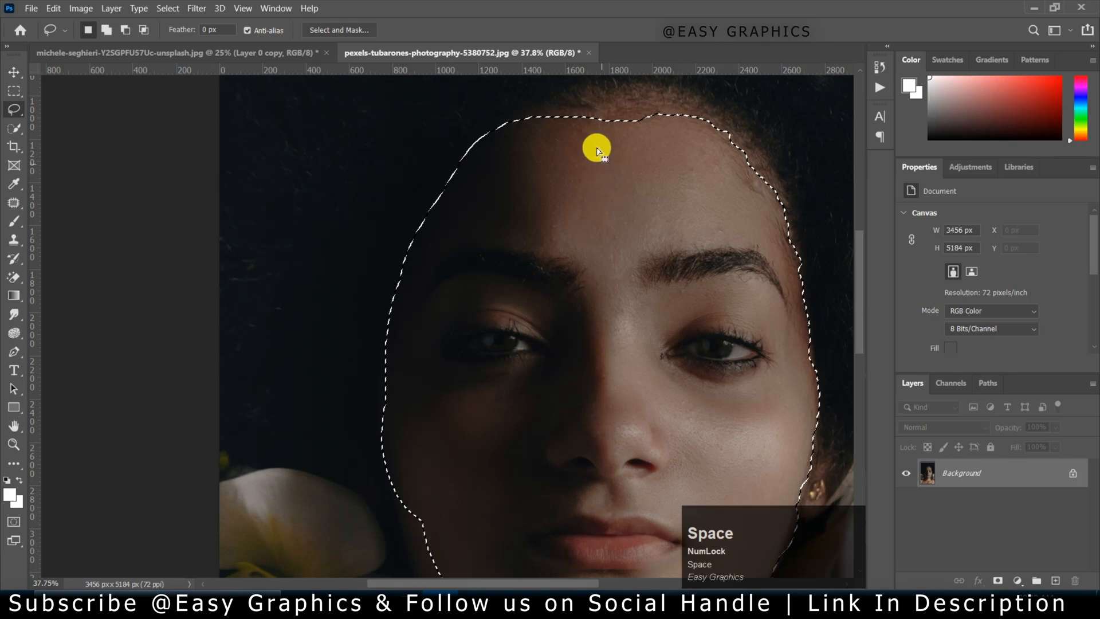
{"action": "mouse_move", "coordinate": [570, 122]}
{"action": "left_mouse_down"}
{"action": "mouse_move", "coordinate": [675, 105]}
{"action": "mouse_move", "coordinate": [740, 136]}
{"action": "mouse_move", "coordinate": [775, 179]}
{"action": "mouse_move", "coordinate": [780, 234]}
{"action": "left_mouse_up"}
{"action": "key", "text": "space"}
Subtract the area beside the ear from the lasso selection so its edge follows the lit jawline
{"action": "left_click_drag", "start_coordinate": [704, 355], "coordinate": [673, 161]}
{"action": "key", "text": "shift"}
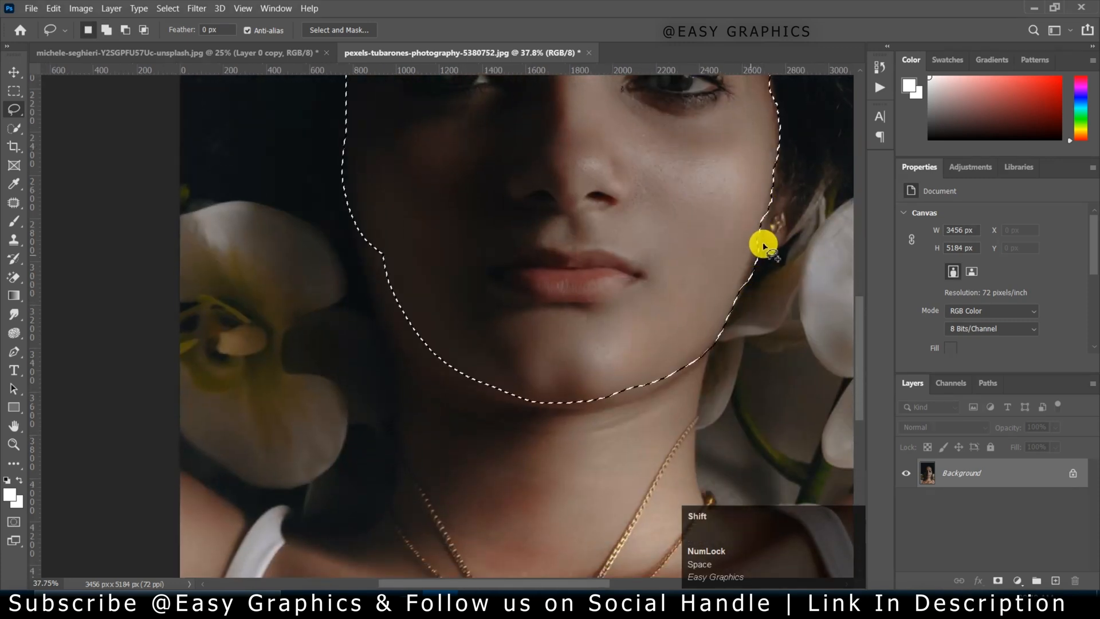
{"action": "key", "text": "alt"}
{"action": "mouse_move", "coordinate": [765, 241]}
{"action": "left_mouse_down"}
{"action": "mouse_move", "coordinate": [748, 276]}
{"action": "mouse_move", "coordinate": [769, 289]}
{"action": "left_mouse_up"}
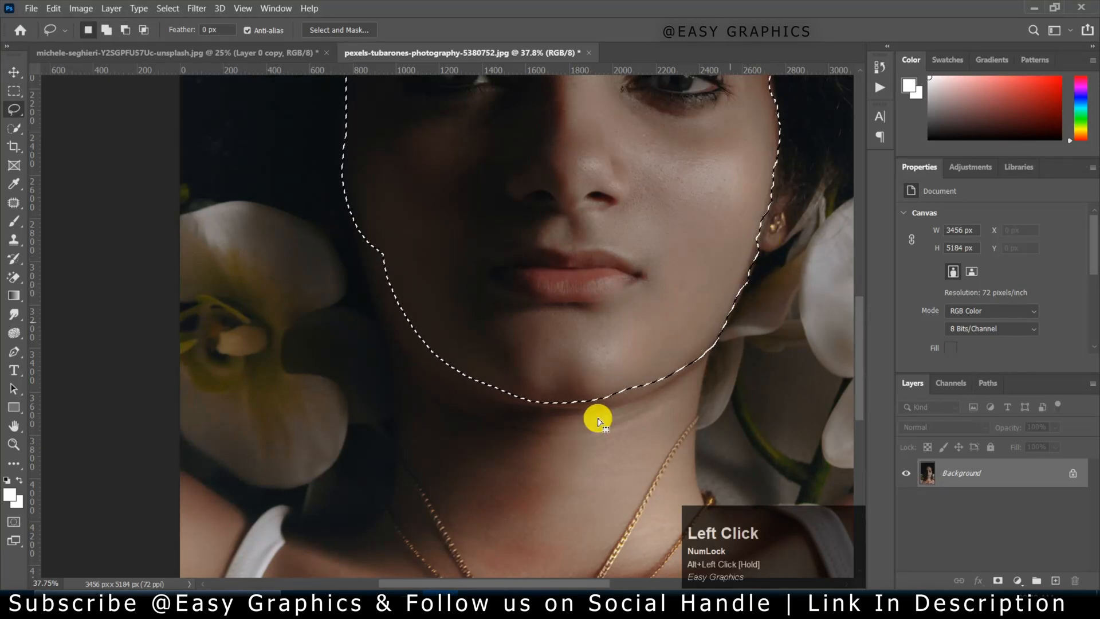
Extend the selection down to the chin line and subtract the excess beneath the chin
{"action": "scroll", "coordinate": [544, 447], "scroll_direction": "up", "scroll_amount": 4}
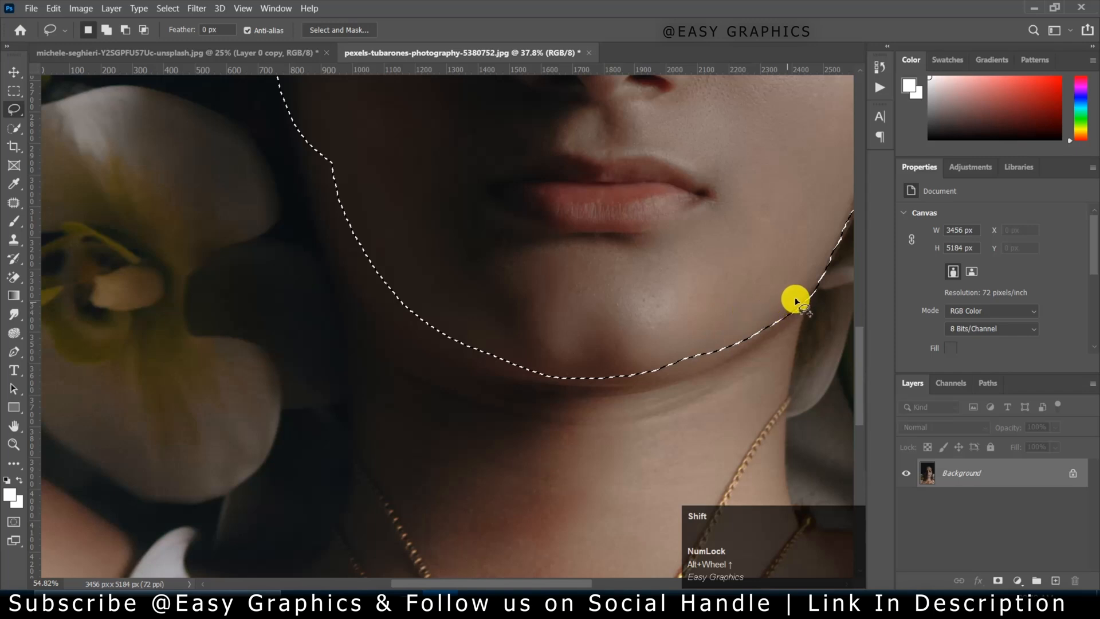
{"action": "left_click", "coordinate": [796, 314], "text": "shift"}
{"action": "mouse_move", "coordinate": [726, 365]}
{"action": "left_mouse_down"}
{"action": "mouse_move", "coordinate": [653, 393]}
{"action": "mouse_move", "coordinate": [573, 394]}
{"action": "mouse_move", "coordinate": [474, 368]}
{"action": "mouse_move", "coordinate": [431, 331]}
{"action": "left_mouse_up"}
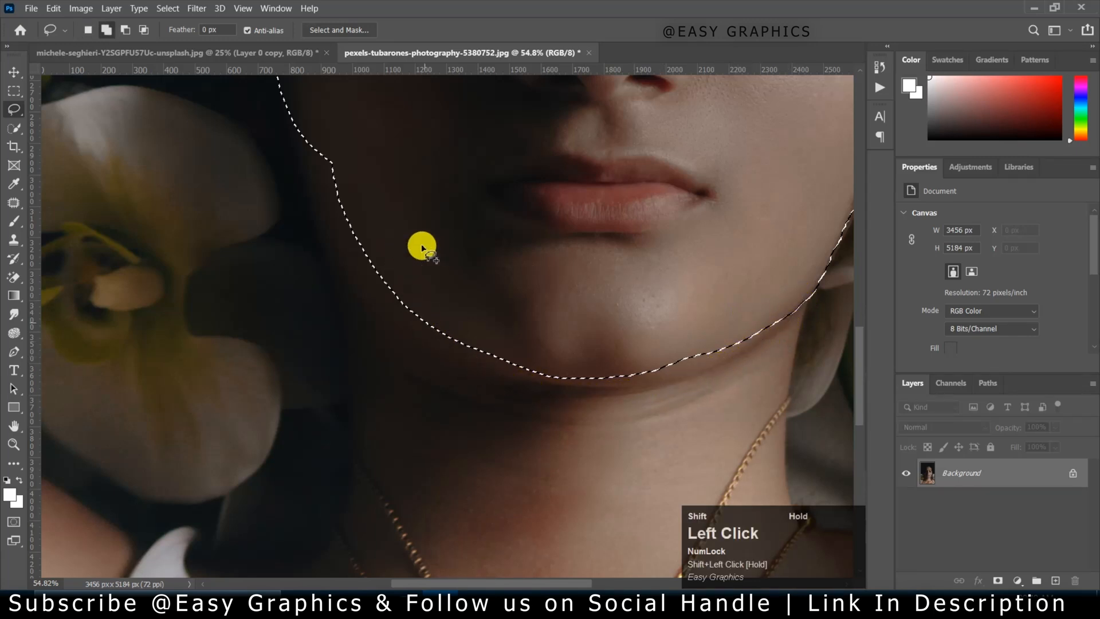
{"action": "key", "text": "alt"}
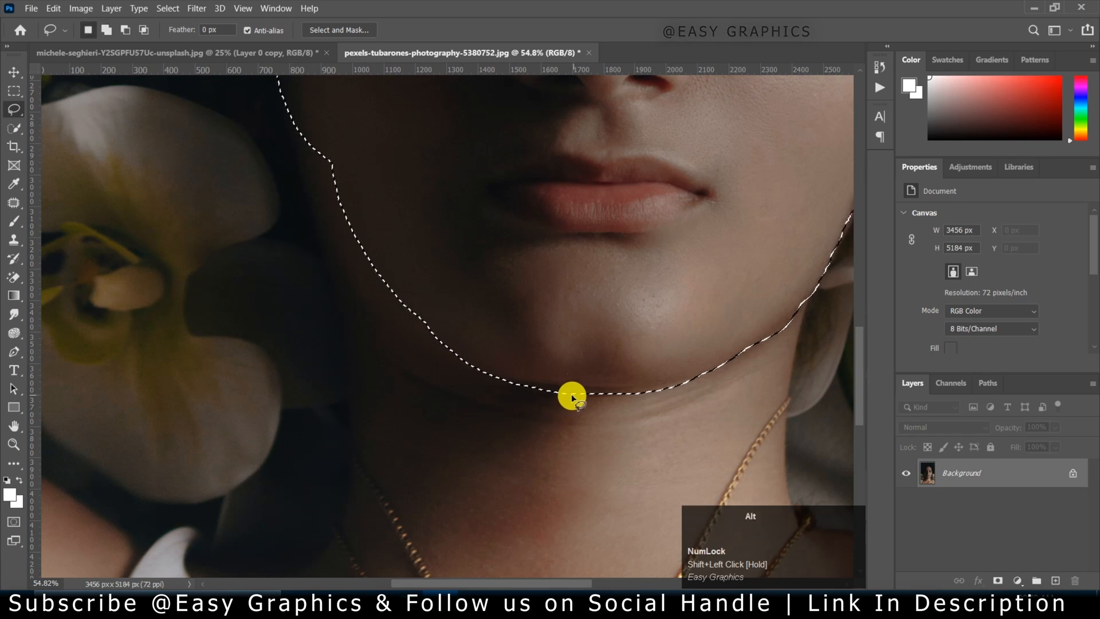
{"action": "left_click_drag", "start_coordinate": [516, 385], "coordinate": [560, 389]}
{"action": "mouse_move", "coordinate": [628, 396]}
{"action": "left_mouse_down"}
{"action": "mouse_move", "coordinate": [660, 405]}
{"action": "mouse_move", "coordinate": [650, 413]}
{"action": "left_mouse_up"}
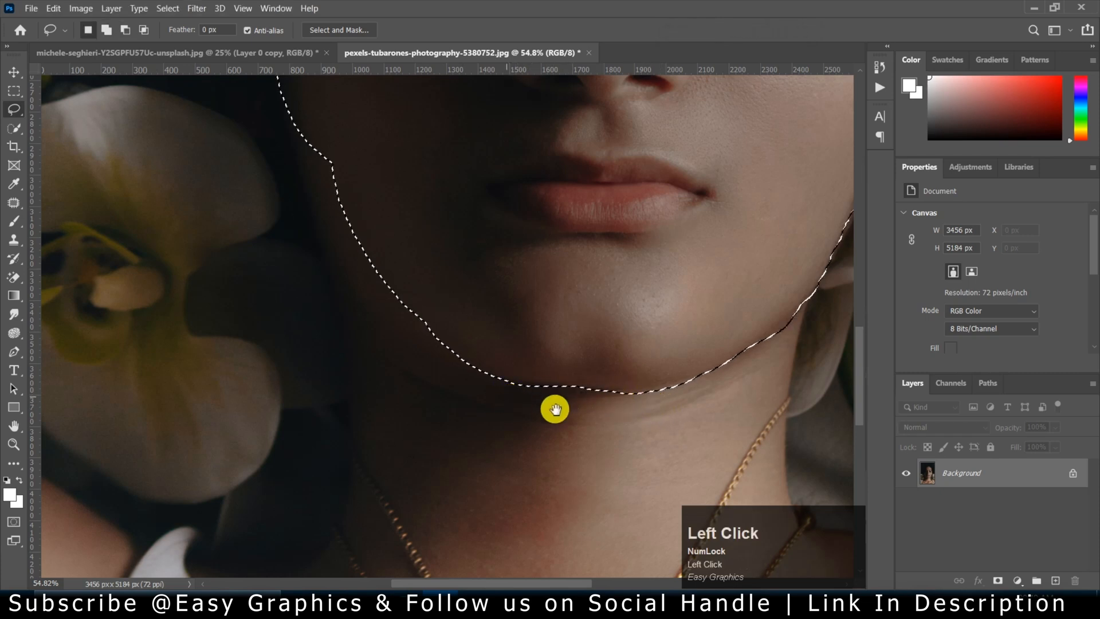
Smooth the selection edge along the shadowed cheek and jaw, adding the missing skin down to the chin
{"action": "key", "text": "space"}
{"action": "left_click_drag", "start_coordinate": [555, 410], "coordinate": [621, 454]}
{"action": "key", "text": "shift"}
{"action": "mouse_move", "coordinate": [430, 191]}
{"action": "left_mouse_down"}
{"action": "mouse_move", "coordinate": [425, 214]}
{"action": "mouse_move", "coordinate": [453, 288]}
{"action": "mouse_move", "coordinate": [483, 330]}
{"action": "mouse_move", "coordinate": [559, 372]}
{"action": "left_mouse_up"}
{"action": "mouse_move", "coordinate": [479, 301]}
{"action": "left_mouse_down"}
{"action": "mouse_move", "coordinate": [494, 352]}
{"action": "mouse_move", "coordinate": [525, 386]}
{"action": "mouse_move", "coordinate": [577, 410]}
{"action": "left_mouse_up"}
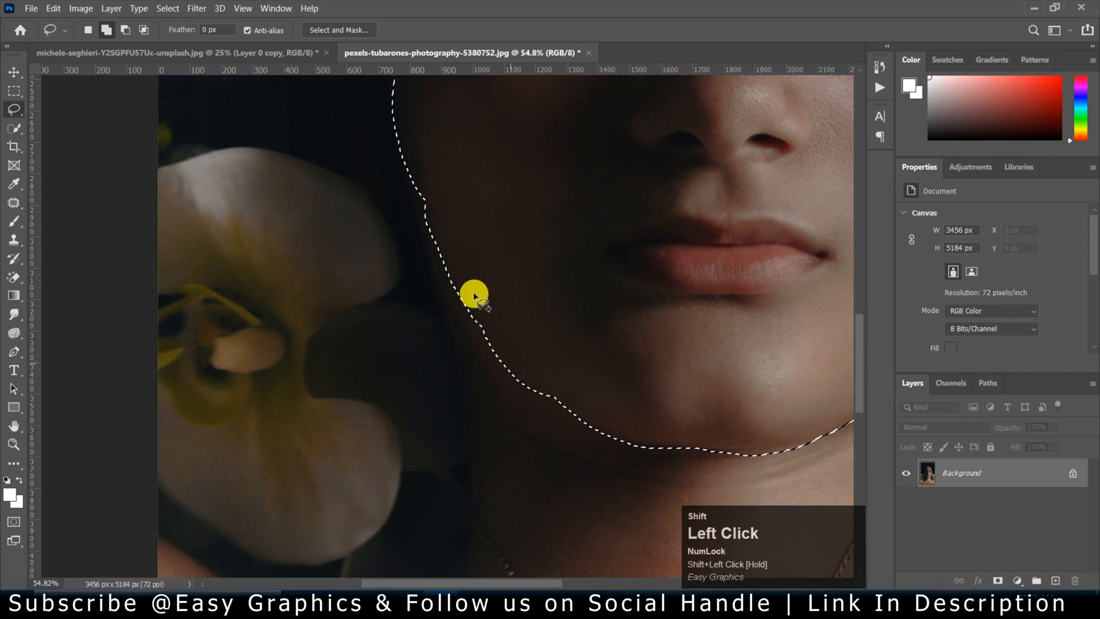
{"action": "mouse_move", "coordinate": [419, 169]}
{"action": "left_mouse_down"}
{"action": "mouse_move", "coordinate": [423, 218]}
{"action": "mouse_move", "coordinate": [497, 351]}
{"action": "mouse_move", "coordinate": [491, 340]}
{"action": "mouse_move", "coordinate": [507, 342]}
{"action": "mouse_move", "coordinate": [532, 382]}
{"action": "mouse_move", "coordinate": [583, 415]}
{"action": "left_mouse_up"}
{"action": "mouse_move", "coordinate": [538, 387]}
{"action": "left_mouse_down"}
{"action": "mouse_move", "coordinate": [579, 420]}
{"action": "mouse_move", "coordinate": [572, 405]}
{"action": "mouse_move", "coordinate": [619, 385]}
{"action": "mouse_move", "coordinate": [645, 464]}
{"action": "left_mouse_up"}
{"action": "left_click", "coordinate": [636, 449], "text": "alt"}
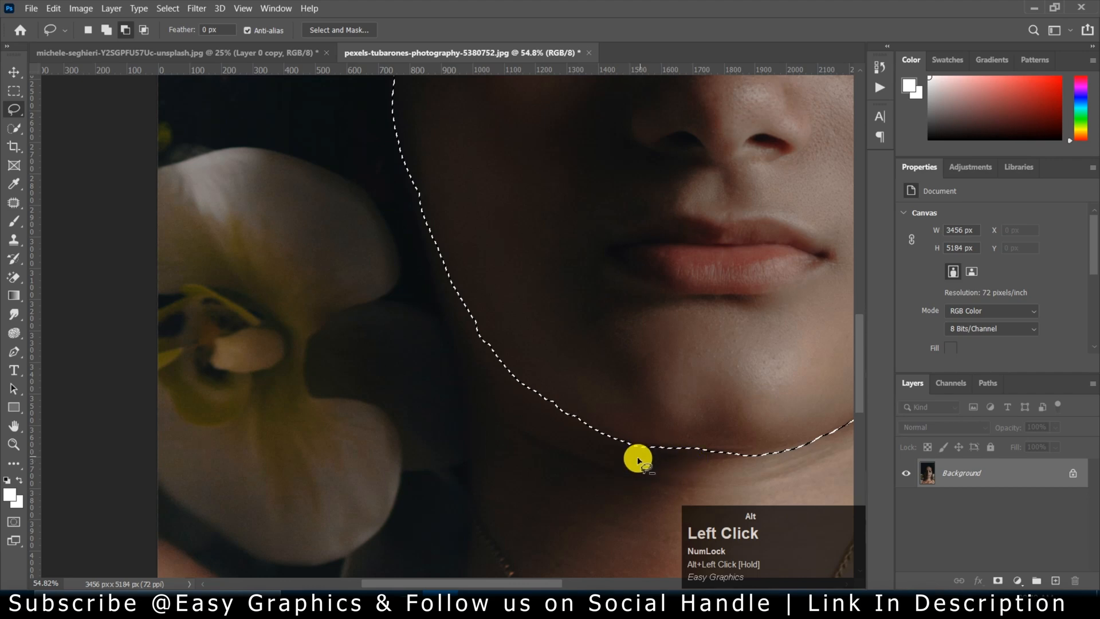
Extend the selection up to the hairline across the top of the forehead
{"action": "scroll", "coordinate": [640, 459], "scroll_direction": "up", "scroll_amount": 5}
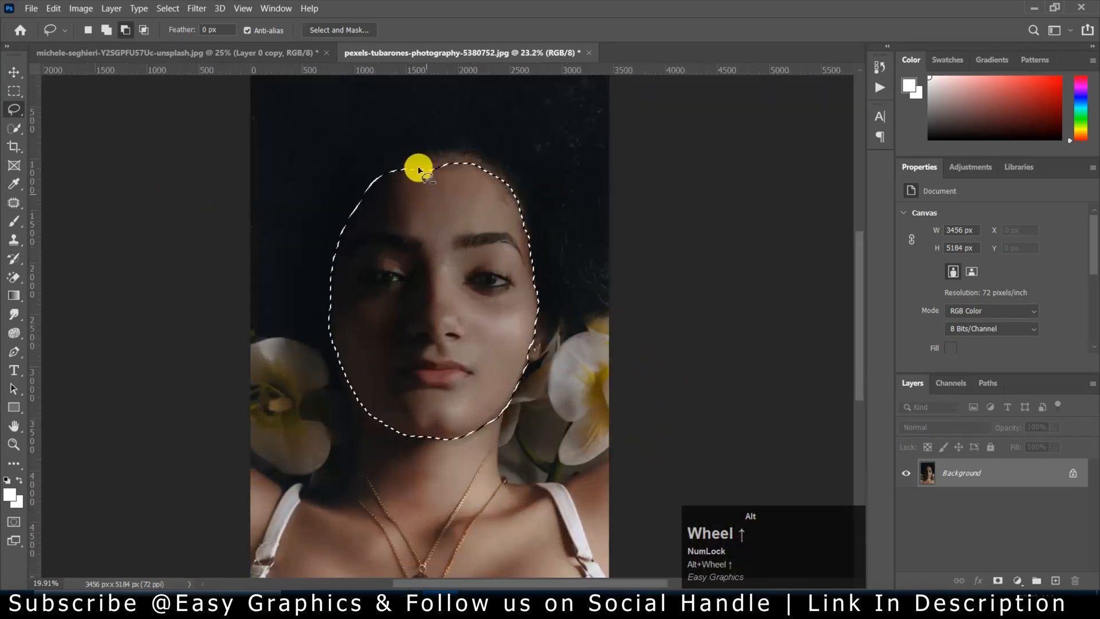
{"action": "scroll", "coordinate": [418, 170], "scroll_direction": "up", "scroll_amount": 8}
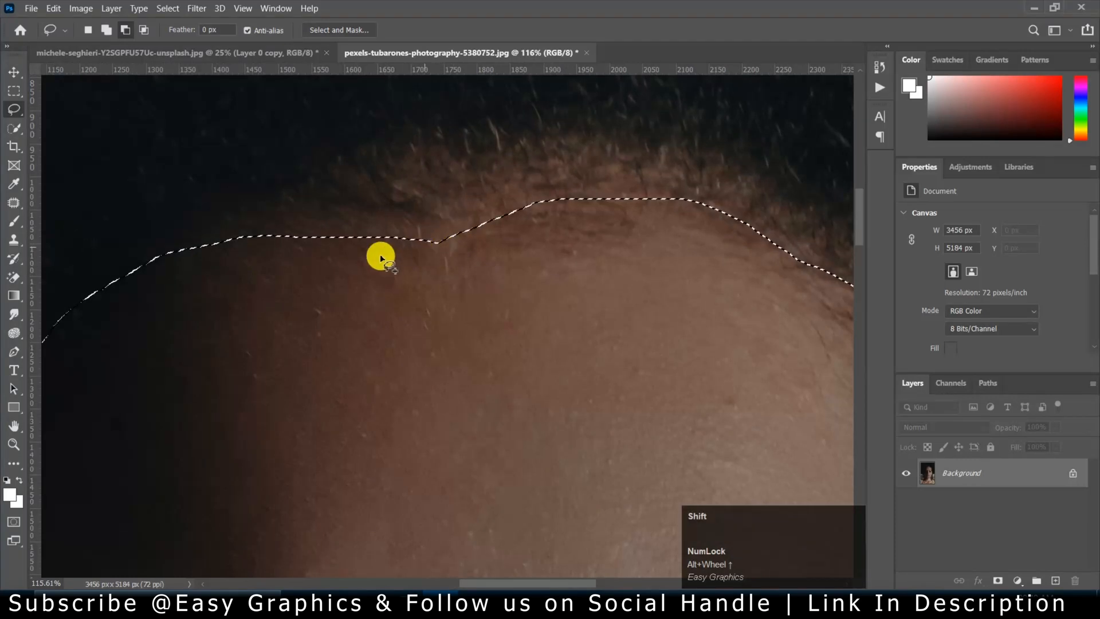
{"action": "mouse_move", "coordinate": [381, 258]}
{"action": "left_mouse_down"}
{"action": "mouse_move", "coordinate": [478, 177]}
{"action": "mouse_move", "coordinate": [663, 189]}
{"action": "mouse_move", "coordinate": [719, 282]}
{"action": "mouse_move", "coordinate": [702, 281]}
{"action": "left_mouse_up"}
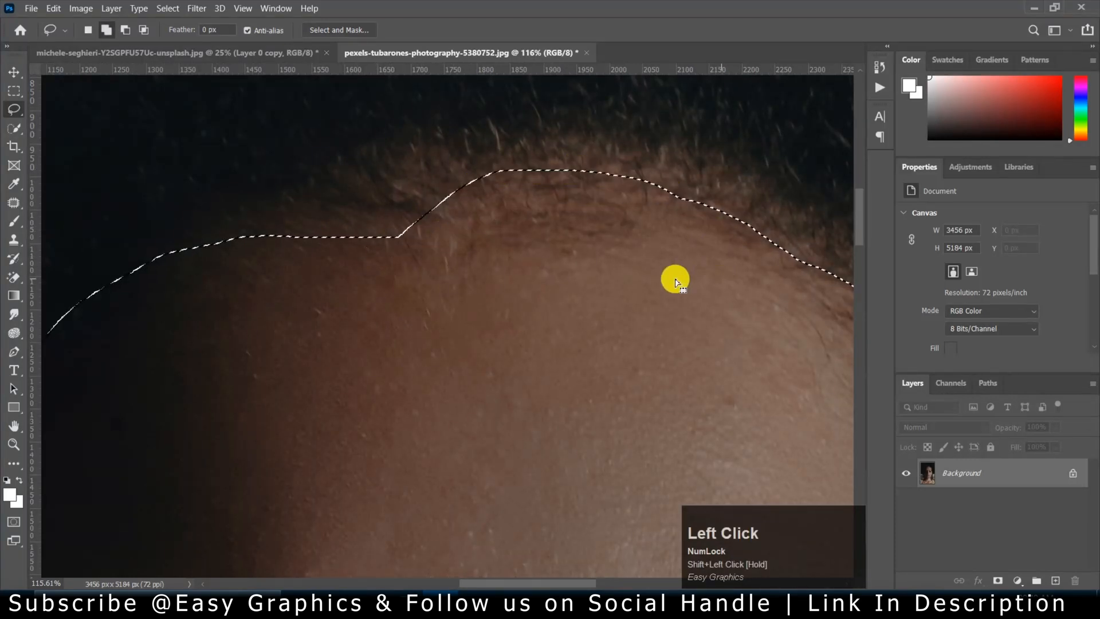
{"action": "left_click_drag", "start_coordinate": [402, 326], "coordinate": [590, 326]}
{"action": "mouse_move", "coordinate": [667, 243]}
{"action": "left_mouse_down"}
{"action": "mouse_move", "coordinate": [544, 210]}
{"action": "mouse_move", "coordinate": [428, 250]}
{"action": "mouse_move", "coordinate": [560, 309]}
{"action": "left_mouse_up"}
{"action": "scroll", "coordinate": [561, 317], "scroll_direction": "down", "scroll_amount": 1}
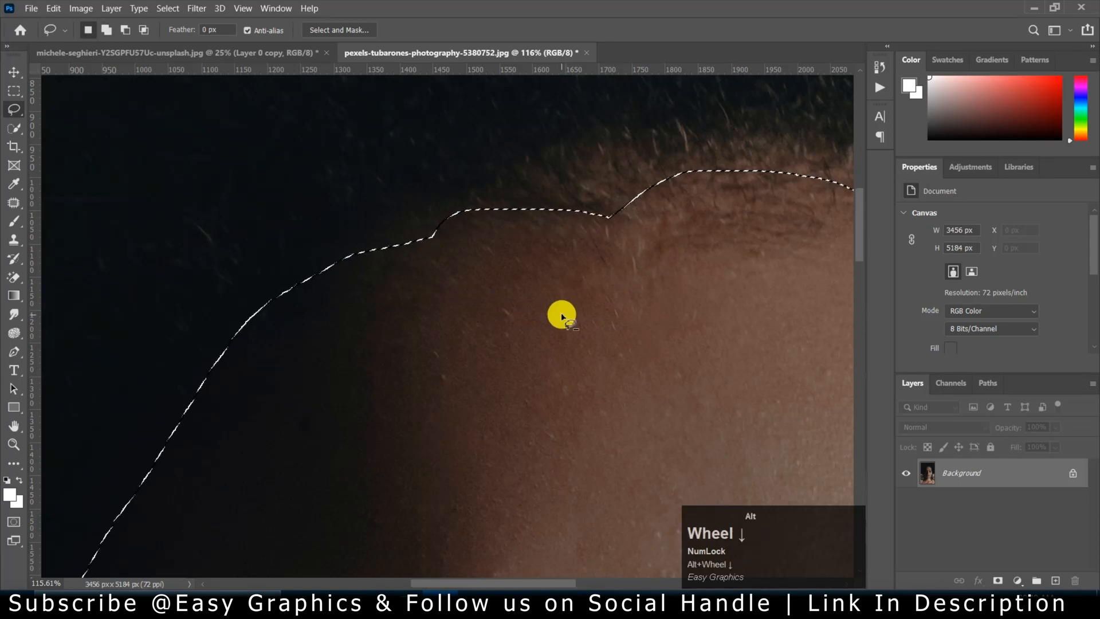
{"action": "scroll", "coordinate": [561, 316], "scroll_direction": "down", "scroll_amount": 8}
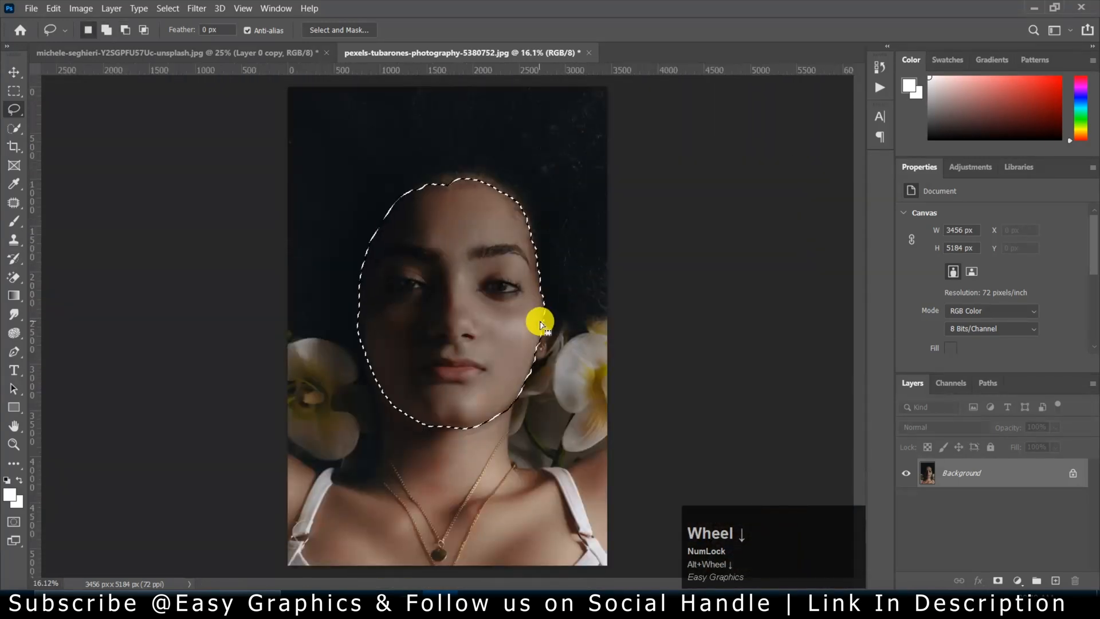
Feather the face selection with a radius of 30
{"action": "right_click", "coordinate": [449, 288]}
{"action": "left_click", "coordinate": [491, 324]}
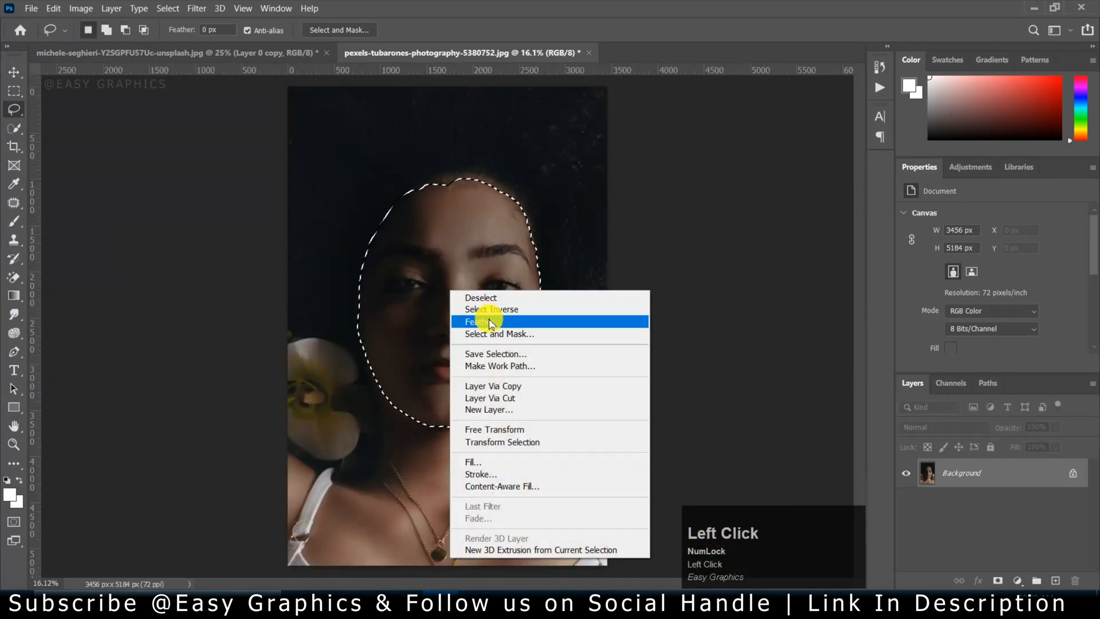
{"action": "type", "text": "30"}
{"action": "key", "text": "Return"}
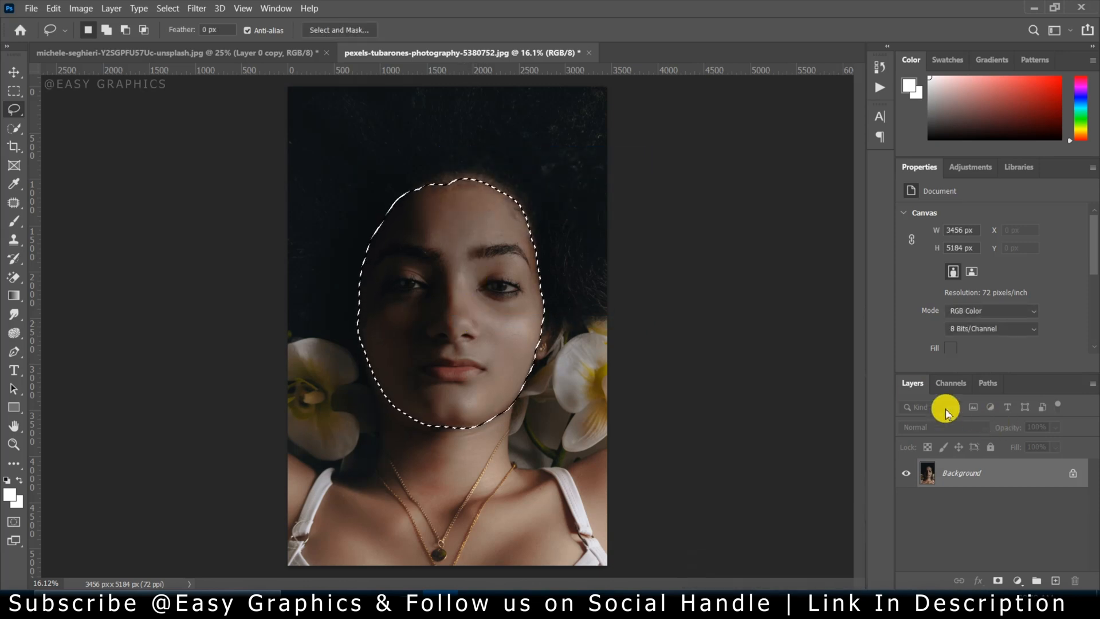
Add a Hue/Saturation adjustment layer masked to the face selection and set its blend mode to Soft Light
{"action": "left_click", "coordinate": [1018, 583]}
{"action": "left_click", "coordinate": [1014, 446]}
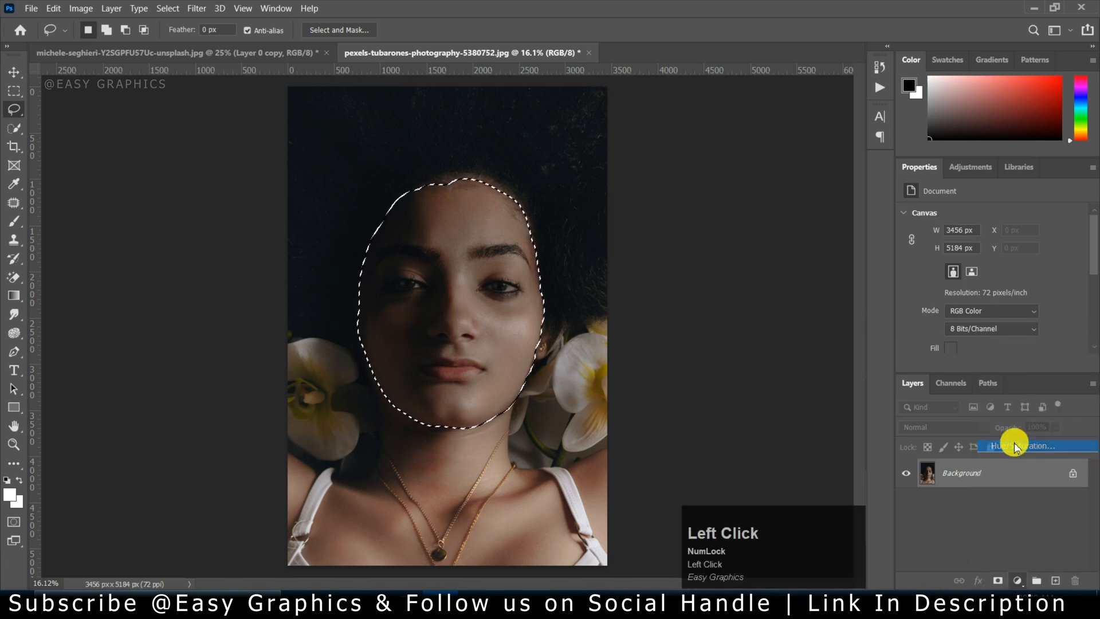
{"action": "left_click", "coordinate": [990, 433]}
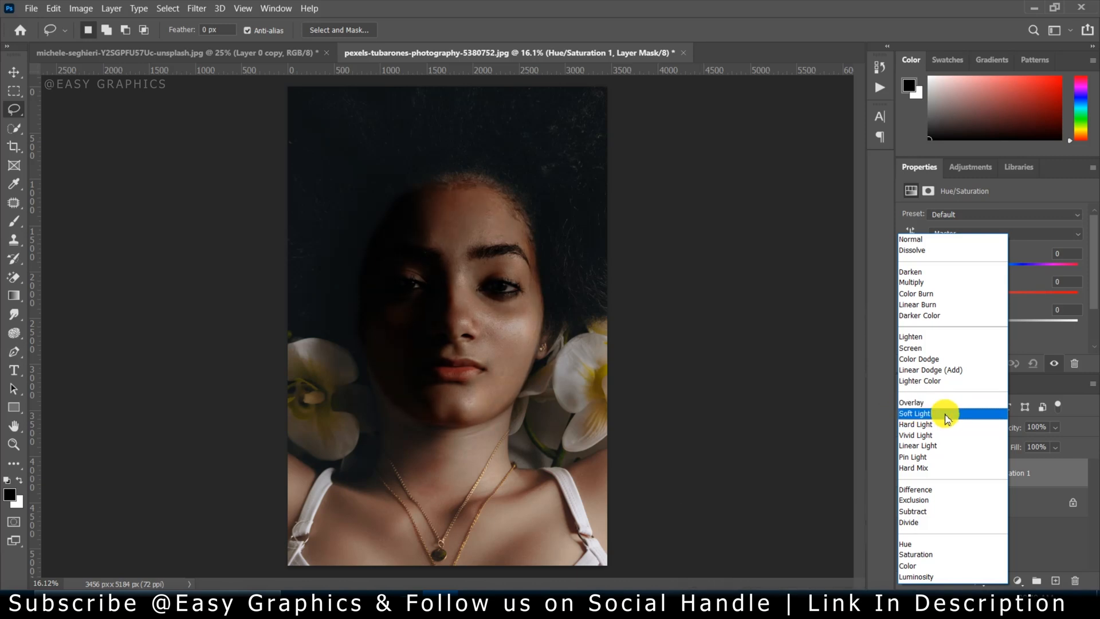
{"action": "left_click", "coordinate": [923, 413]}
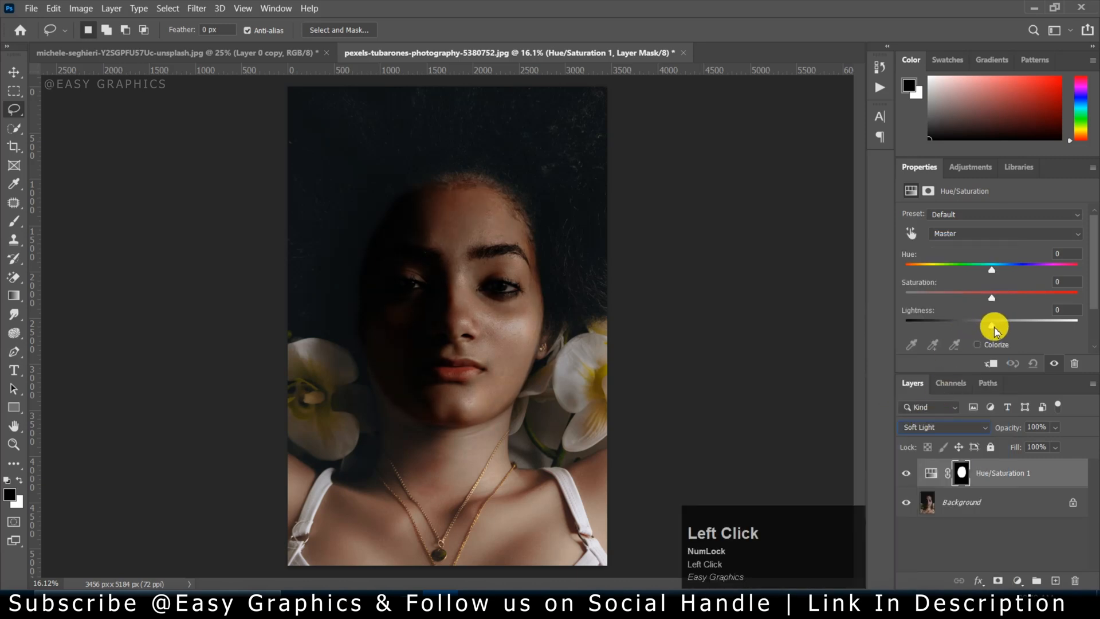
Set the Hue/Saturation adjustment's Lightness to +58 and Saturation to -4
{"action": "left_click_drag", "start_coordinate": [1003, 330], "coordinate": [1037, 328]}
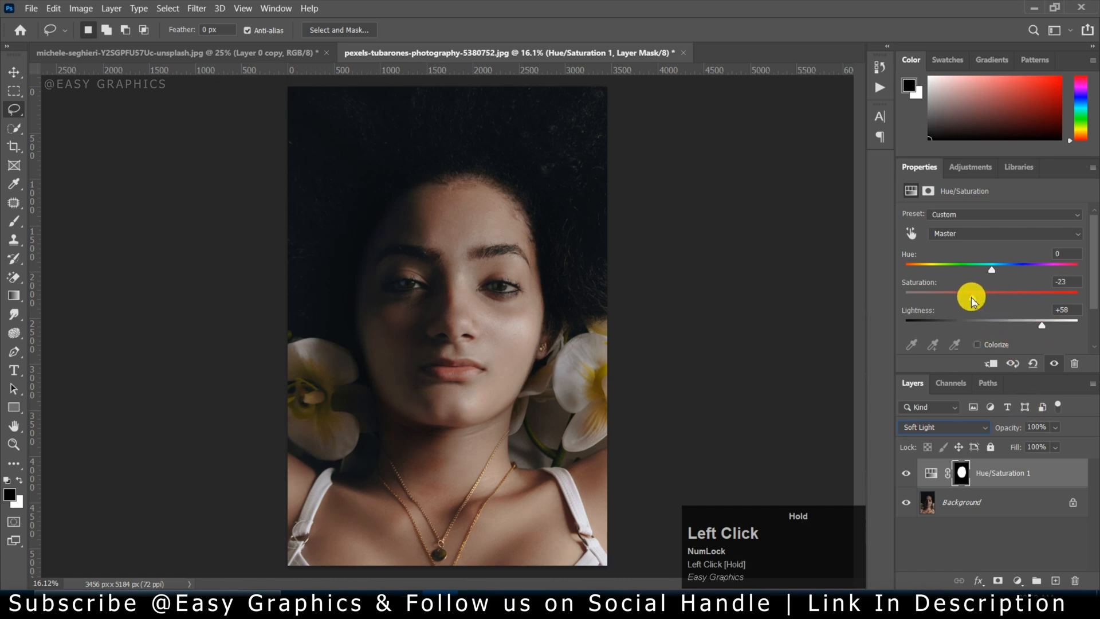
{"action": "left_click_drag", "start_coordinate": [943, 299], "coordinate": [1000, 301]}
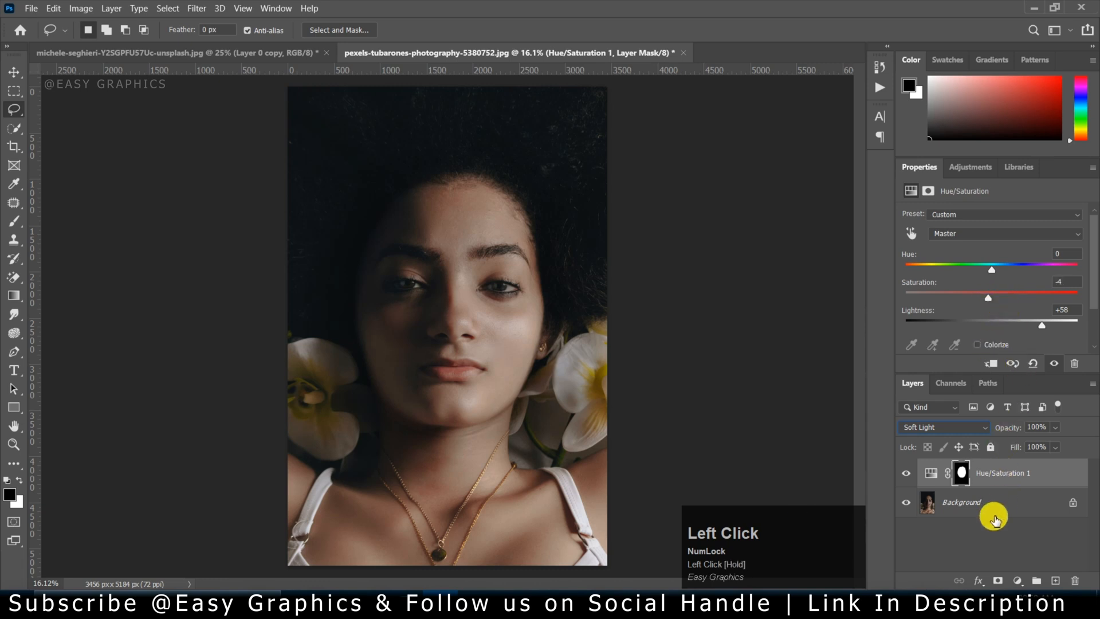
{"action": "left_click", "coordinate": [995, 519]}
Select the Hue/Saturation layer's mask and reduce its Density to 93%
{"action": "left_click", "coordinate": [954, 474]}
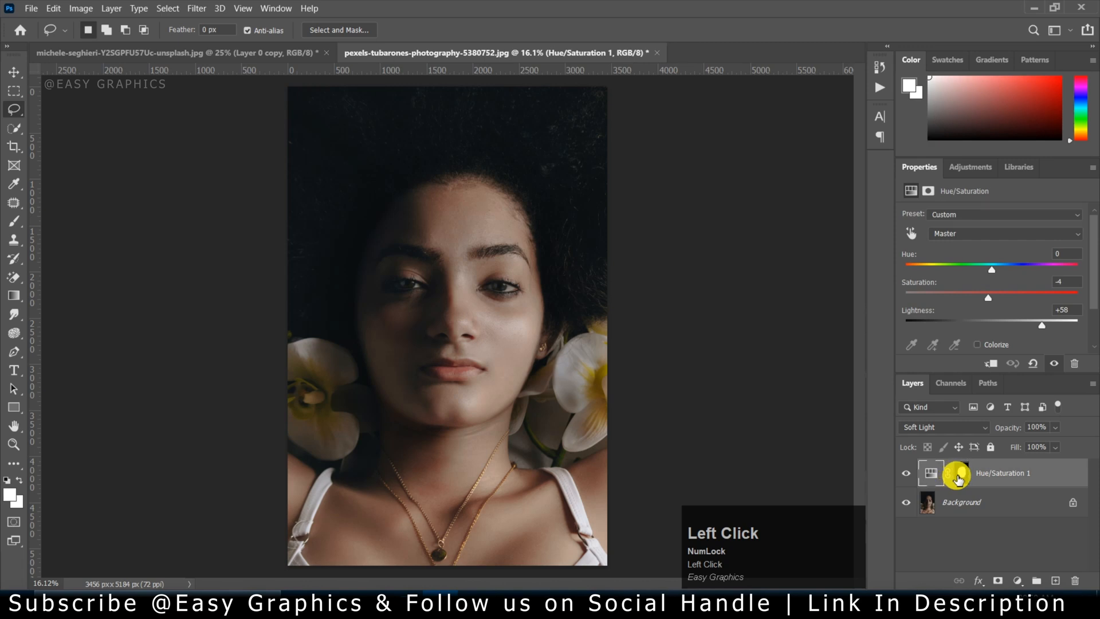
{"action": "left_click", "coordinate": [963, 475]}
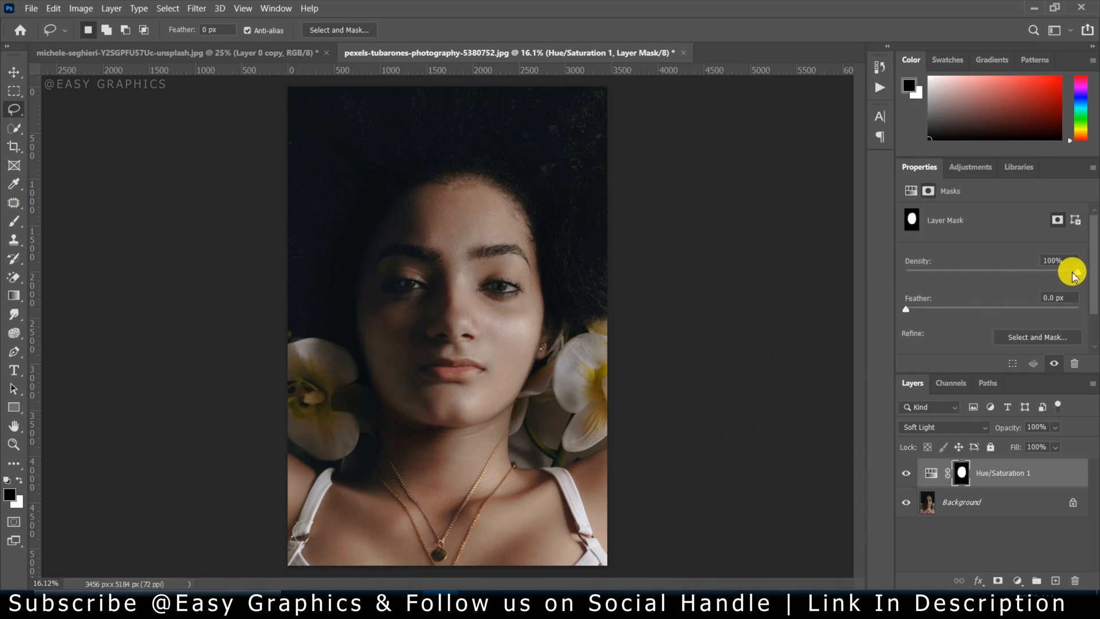
{"action": "left_click_drag", "start_coordinate": [1074, 276], "coordinate": [1054, 275]}
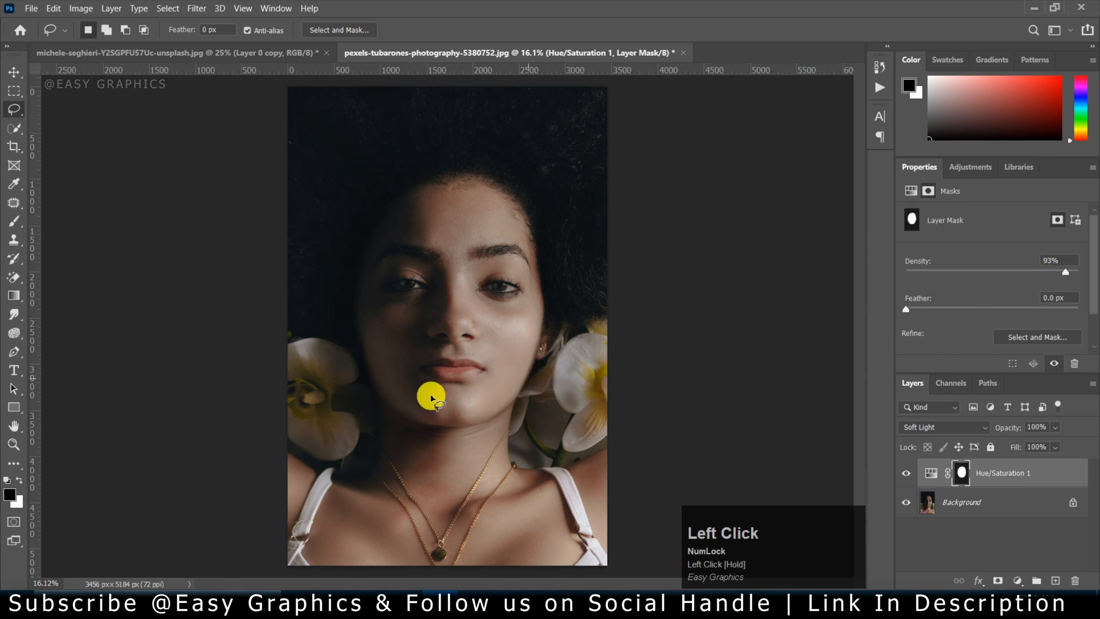
Paint black on the layer mask along the shadowed cheek and jaw edge, with the brush reduced to 900 px
{"action": "scroll", "coordinate": [390, 382], "scroll_direction": "up", "scroll_amount": 3, "text": "alt"}
{"action": "key", "text": "b"}
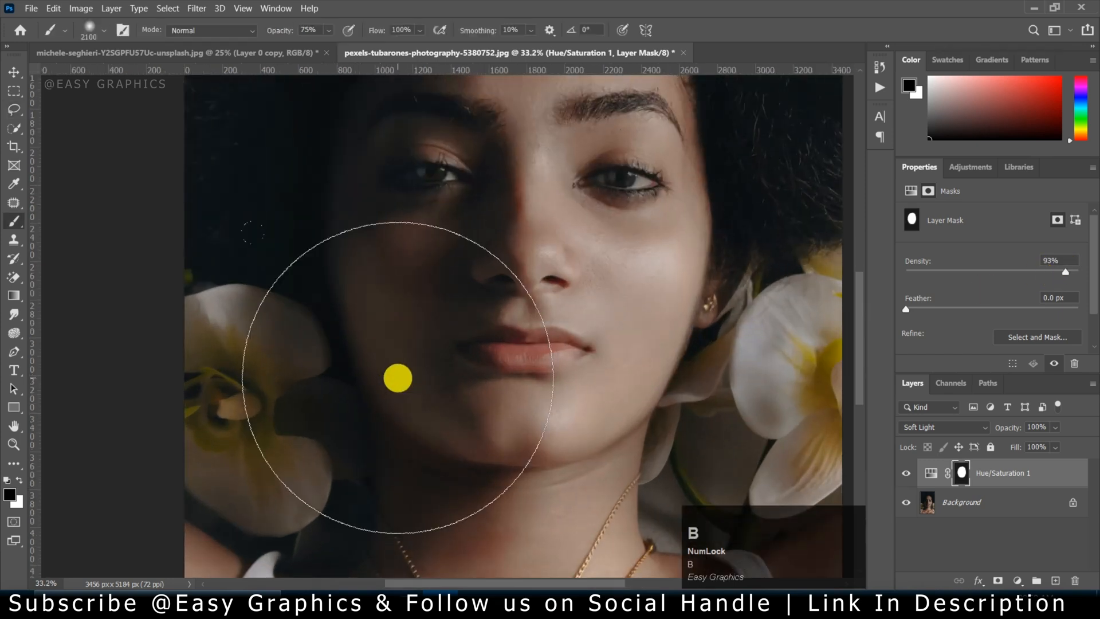
{"action": "key", "text": "bracketleft"}
{"action": "key", "text": "bracketleft"}
{"action": "key", "text": "bracketleft"}
{"action": "key", "text": "bracketleft"}
{"action": "key", "text": "bracketleft"}
{"action": "key", "text": "bracketleft"}
{"action": "key", "text": "bracketleft"}
{"action": "key", "text": "bracketleft"}
{"action": "key", "text": "bracketleft"}
{"action": "key", "text": "bracketleft"}
{"action": "key", "text": "bracketleft"}
{"action": "key", "text": "bracketleft"}
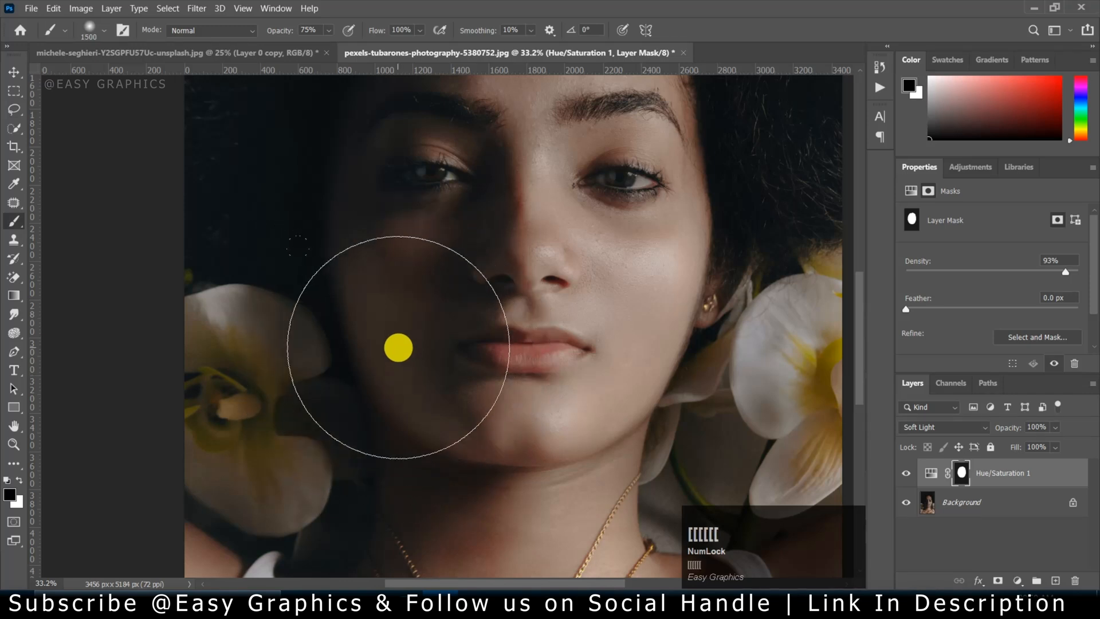
{"action": "mouse_move", "coordinate": [351, 237]}
{"action": "left_mouse_down"}
{"action": "mouse_move", "coordinate": [360, 217]}
{"action": "mouse_move", "coordinate": [346, 359]}
{"action": "mouse_move", "coordinate": [299, 283]}
{"action": "mouse_move", "coordinate": [298, 425]}
{"action": "left_mouse_up"}
{"action": "key", "text": "space"}
{"action": "mouse_move", "coordinate": [311, 361]}
{"action": "left_mouse_down"}
{"action": "mouse_move", "coordinate": [365, 162]}
{"action": "mouse_move", "coordinate": [302, 332]}
{"action": "mouse_move", "coordinate": [293, 395]}
{"action": "mouse_move", "coordinate": [303, 231]}
{"action": "mouse_move", "coordinate": [341, 152]}
{"action": "mouse_move", "coordinate": [291, 371]}
{"action": "mouse_move", "coordinate": [288, 362]}
{"action": "mouse_move", "coordinate": [295, 437]}
{"action": "mouse_move", "coordinate": [316, 316]}
{"action": "left_mouse_up"}
Paint black on the layer mask along the shadowed side of the forehead and its hairline
{"action": "key", "text": "space"}
{"action": "key", "text": "space"}
{"action": "left_click_drag", "start_coordinate": [316, 316], "coordinate": [304, 484]}
{"action": "mouse_move", "coordinate": [314, 127]}
{"action": "left_mouse_down"}
{"action": "mouse_move", "coordinate": [504, 87]}
{"action": "mouse_move", "coordinate": [469, 89]}
{"action": "left_mouse_up"}
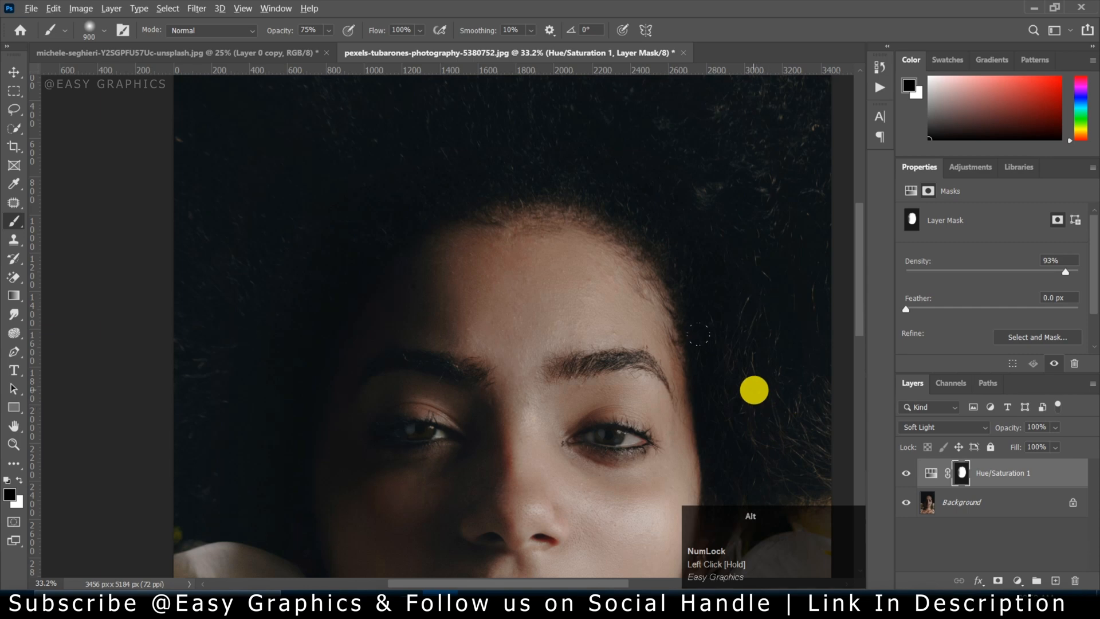
Paint white on the layer mask over the lit side's outer eyebrow and temple, with the brush reduced to 400 px
{"action": "scroll", "coordinate": [754, 389], "scroll_direction": "down", "scroll_amount": 4}
{"action": "scroll", "coordinate": [658, 385], "scroll_direction": "up", "scroll_amount": 6}
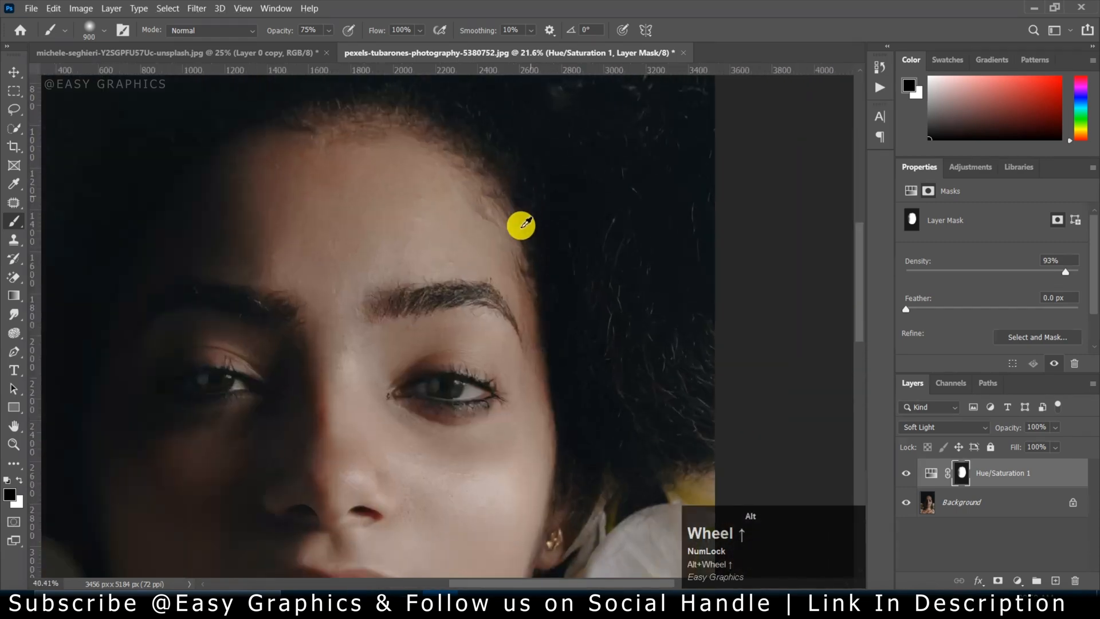
{"action": "scroll", "coordinate": [542, 346], "scroll_direction": "up", "scroll_amount": 3}
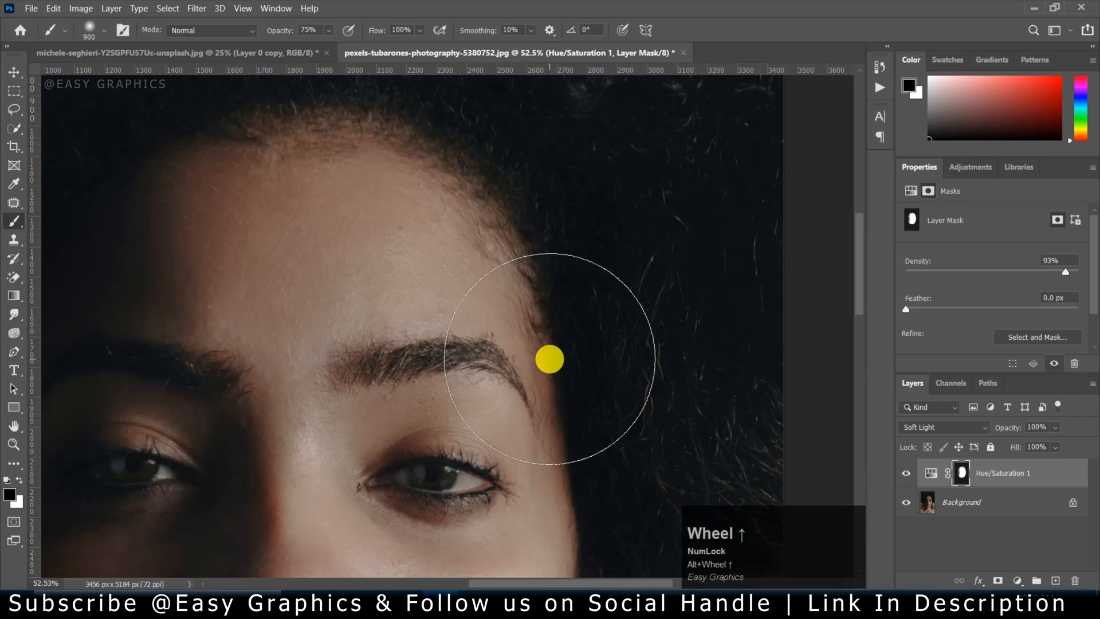
{"action": "key", "text": "x"}
{"action": "key", "text": "bracketright"}
{"action": "key", "text": "bracketleft"}
{"action": "key", "text": "bracketleft"}
{"action": "left_click", "coordinate": [496, 359]}
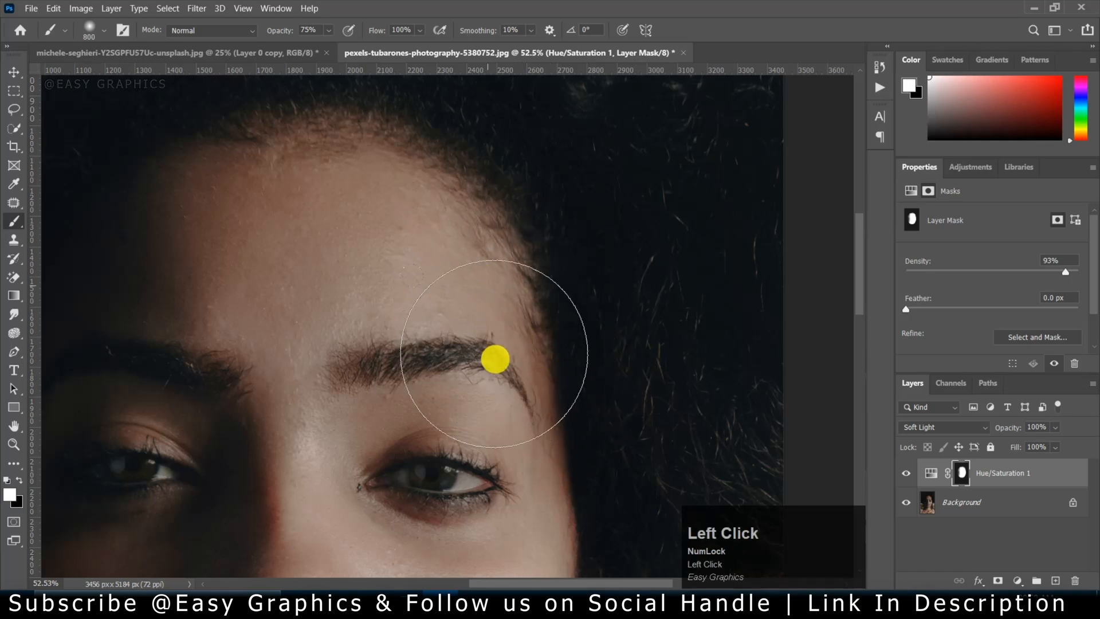
{"action": "key", "text": "bracketleft"}
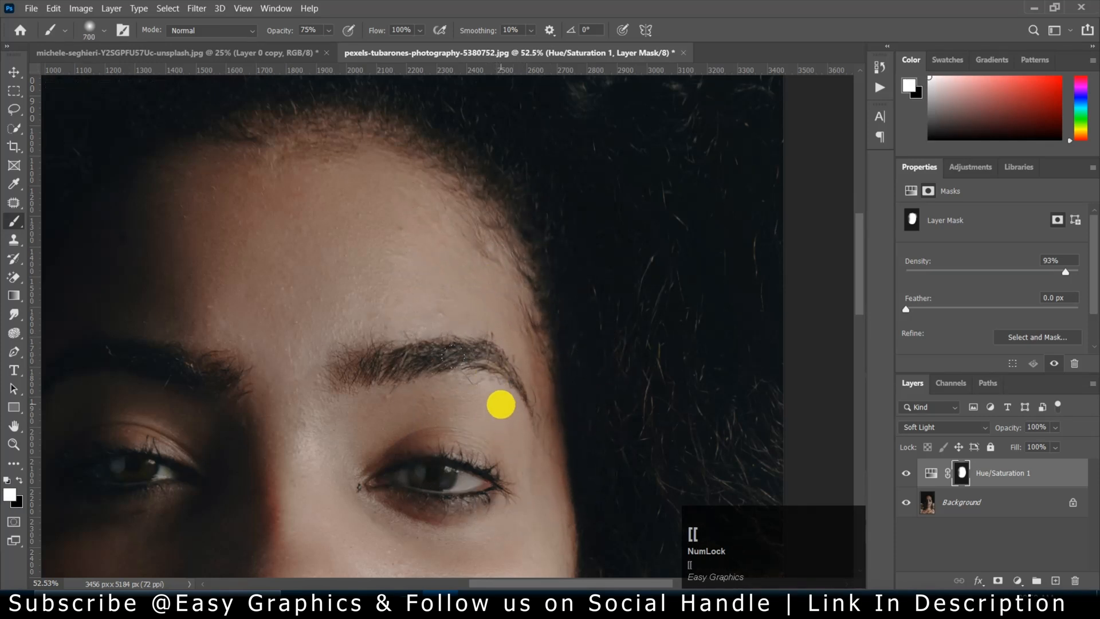
{"action": "mouse_move", "coordinate": [518, 365]}
{"action": "left_mouse_down"}
{"action": "mouse_move", "coordinate": [543, 468]}
{"action": "mouse_move", "coordinate": [567, 470]}
{"action": "left_mouse_up"}
Paint white on the layer mask down the lit edge of the face, from the temple to the outer cheek
{"action": "key", "text": "space"}
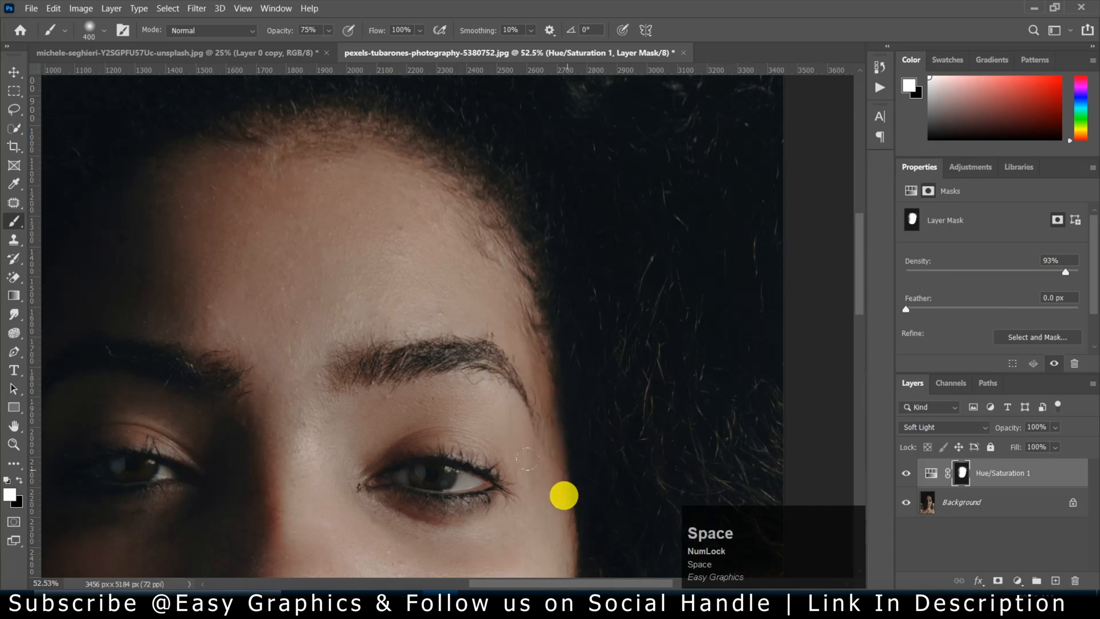
{"action": "left_click_drag", "start_coordinate": [550, 360], "coordinate": [548, 349]}
{"action": "left_click_drag", "start_coordinate": [532, 257], "coordinate": [560, 383]}
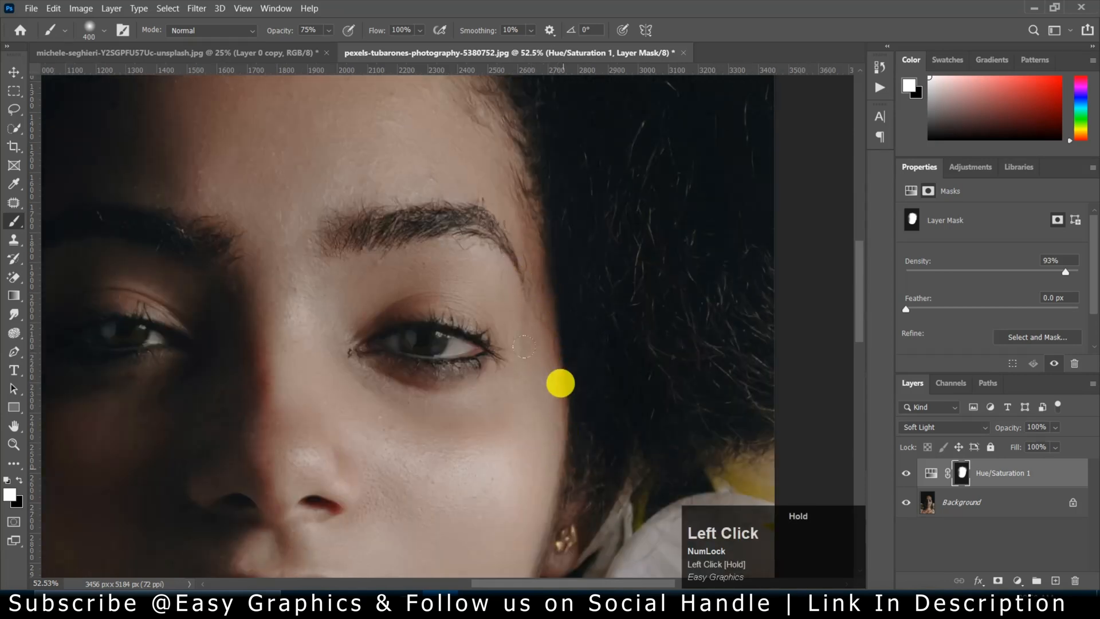
{"action": "left_click_drag", "start_coordinate": [559, 509], "coordinate": [562, 506]}
Paint white on the layer mask along the lit jawline, from below the ear towards the chin
{"action": "key", "text": "space"}
{"action": "left_click_drag", "start_coordinate": [603, 458], "coordinate": [633, 284]}
{"action": "left_click_drag", "start_coordinate": [577, 349], "coordinate": [522, 504]}
{"action": "key", "text": "space"}
{"action": "left_click_drag", "start_coordinate": [575, 478], "coordinate": [647, 311]}
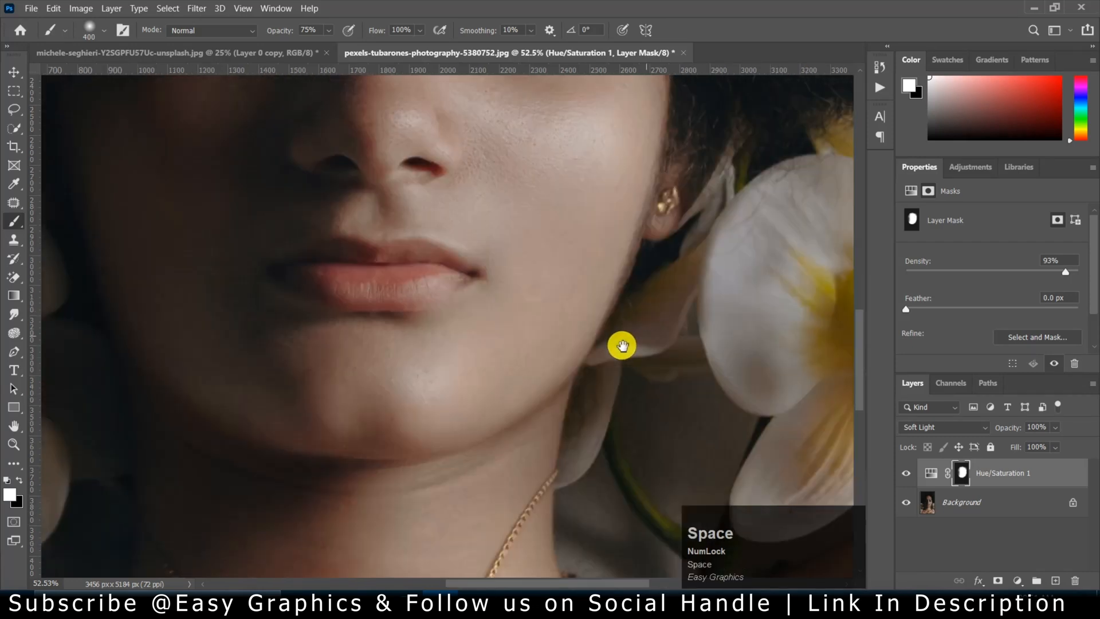
{"action": "left_click_drag", "start_coordinate": [541, 402], "coordinate": [484, 471]}
Paint white on the layer mask under the chin and down over the neck
{"action": "key", "text": "space"}
{"action": "left_click_drag", "start_coordinate": [414, 473], "coordinate": [581, 350]}
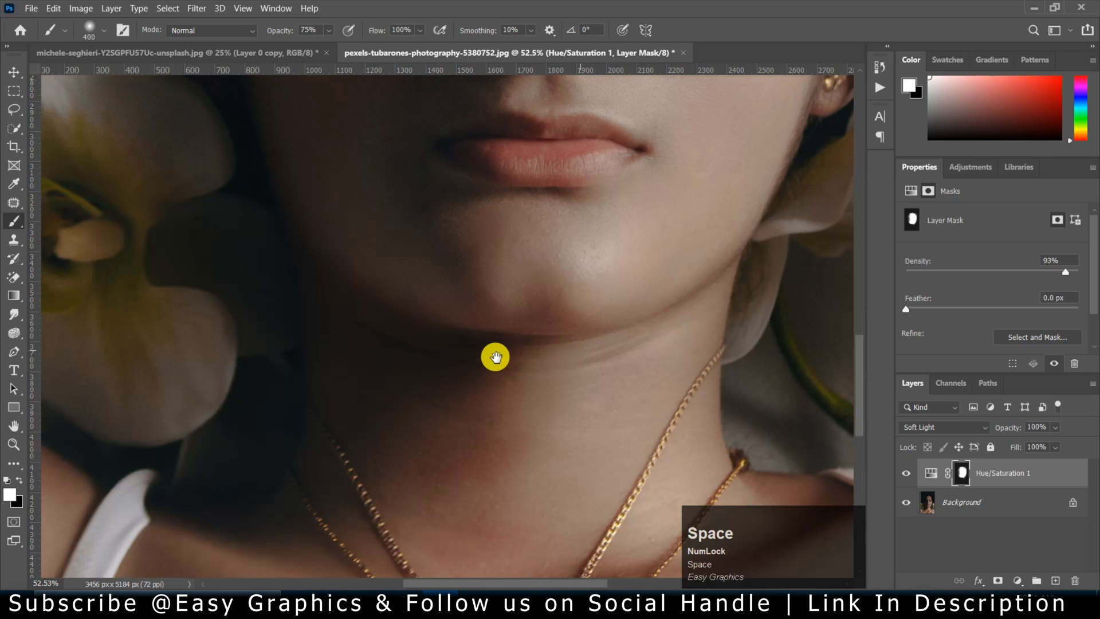
{"action": "left_click_drag", "start_coordinate": [553, 312], "coordinate": [448, 325]}
{"action": "mouse_move", "coordinate": [542, 305]}
{"action": "left_mouse_down"}
{"action": "mouse_move", "coordinate": [611, 430]}
{"action": "mouse_move", "coordinate": [561, 474]}
{"action": "mouse_move", "coordinate": [555, 444]}
{"action": "mouse_move", "coordinate": [418, 482]}
{"action": "mouse_move", "coordinate": [680, 498]}
{"action": "mouse_move", "coordinate": [630, 492]}
{"action": "left_mouse_up"}
{"action": "scroll", "coordinate": [626, 492], "scroll_direction": "down", "scroll_amount": 5}
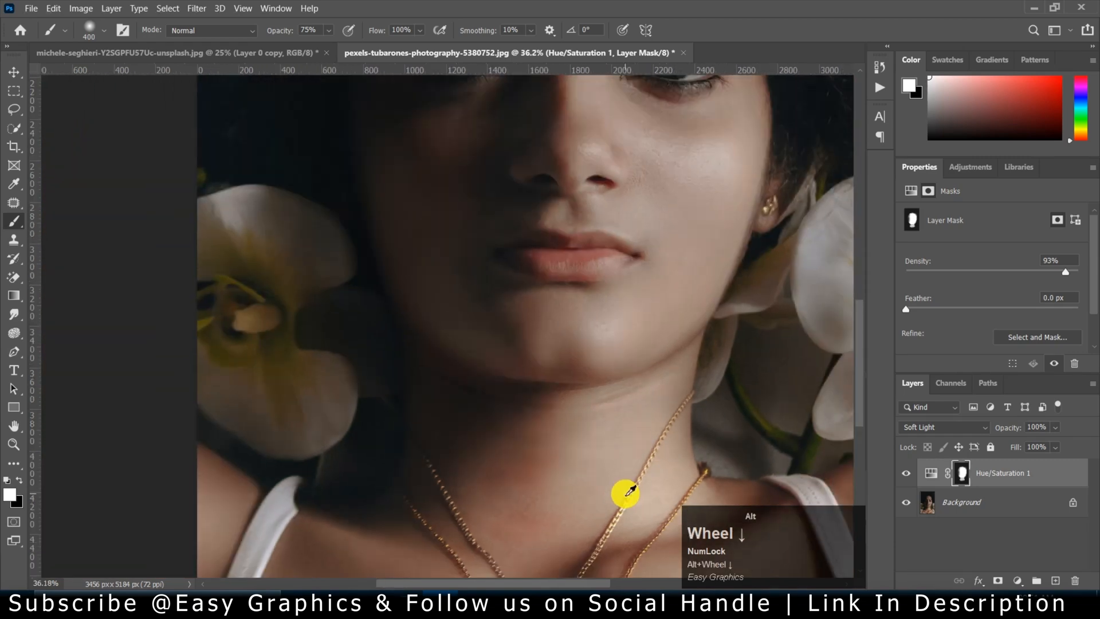
{"action": "scroll", "coordinate": [650, 500], "scroll_direction": "up", "scroll_amount": 2}
{"action": "scroll", "coordinate": [668, 517], "scroll_direction": "up", "scroll_amount": 4}
{"action": "left_click_drag", "start_coordinate": [641, 472], "coordinate": [748, 478]}
{"action": "scroll", "coordinate": [584, 499], "scroll_direction": "down", "scroll_amount": 5}
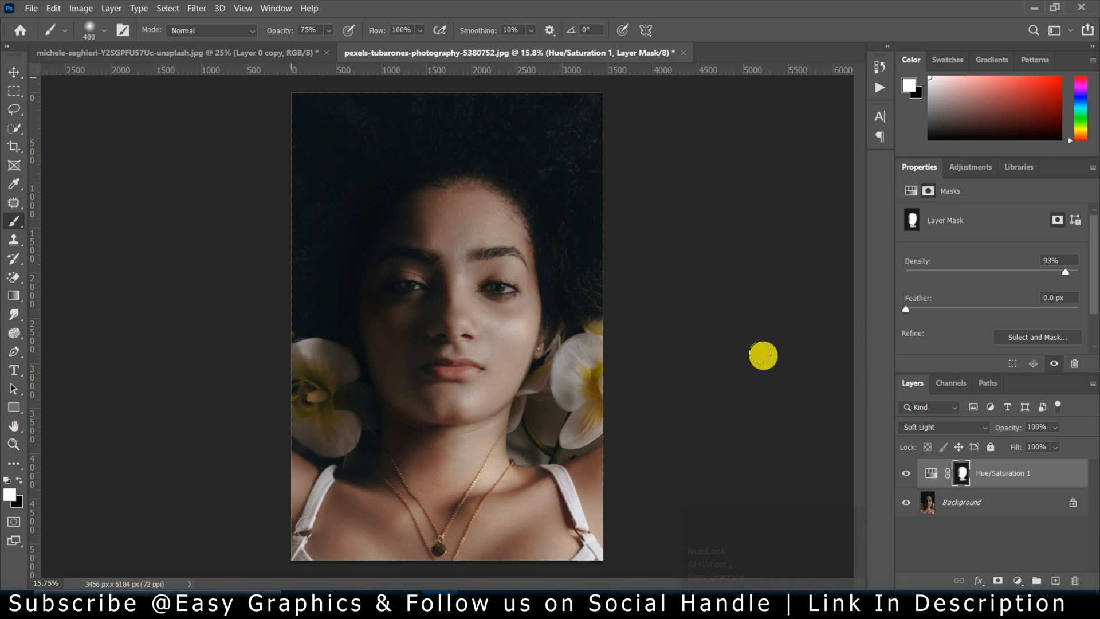
Merge the Hue/Saturation 1 layer into the Background, and compare the picture with the other open portrait
{"action": "left_click", "coordinate": [1029, 480]}
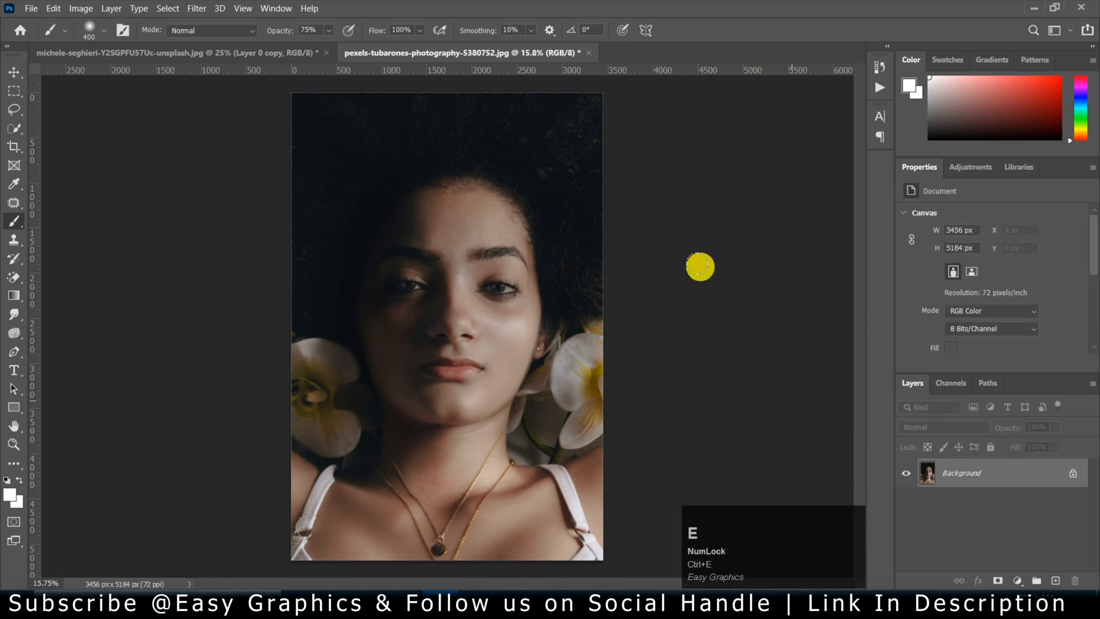
{"action": "left_click", "coordinate": [268, 53]}
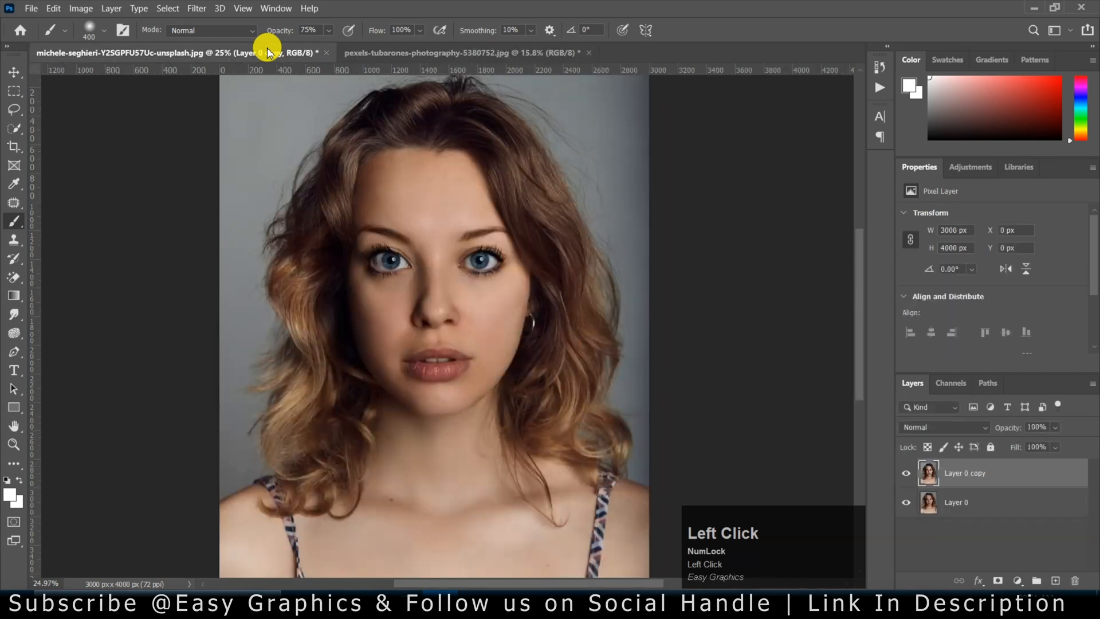
{"action": "left_click", "coordinate": [404, 53]}
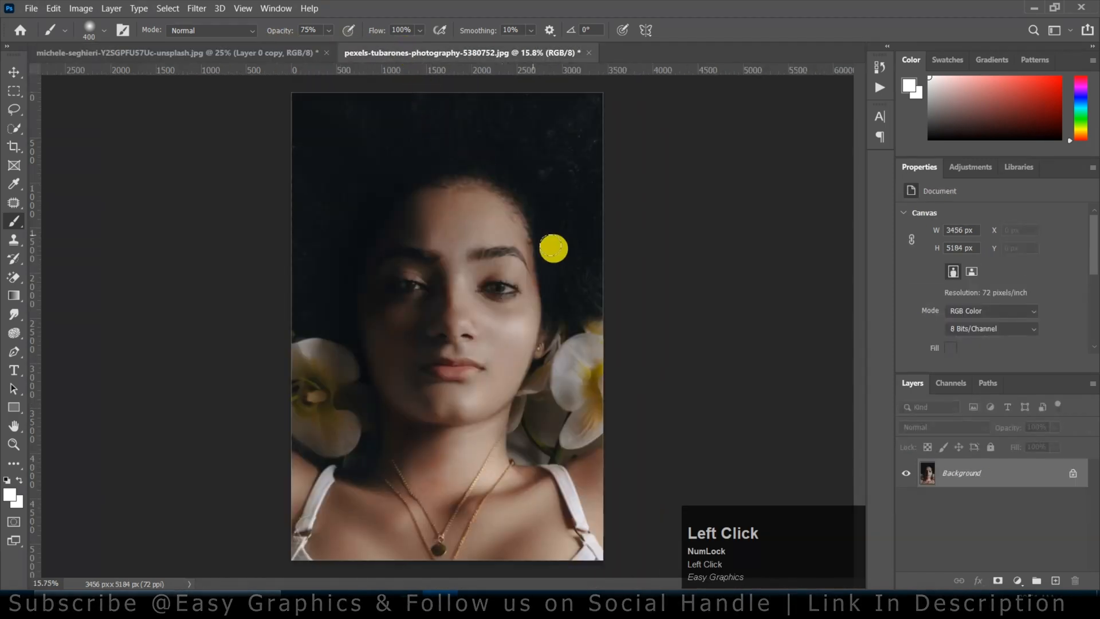